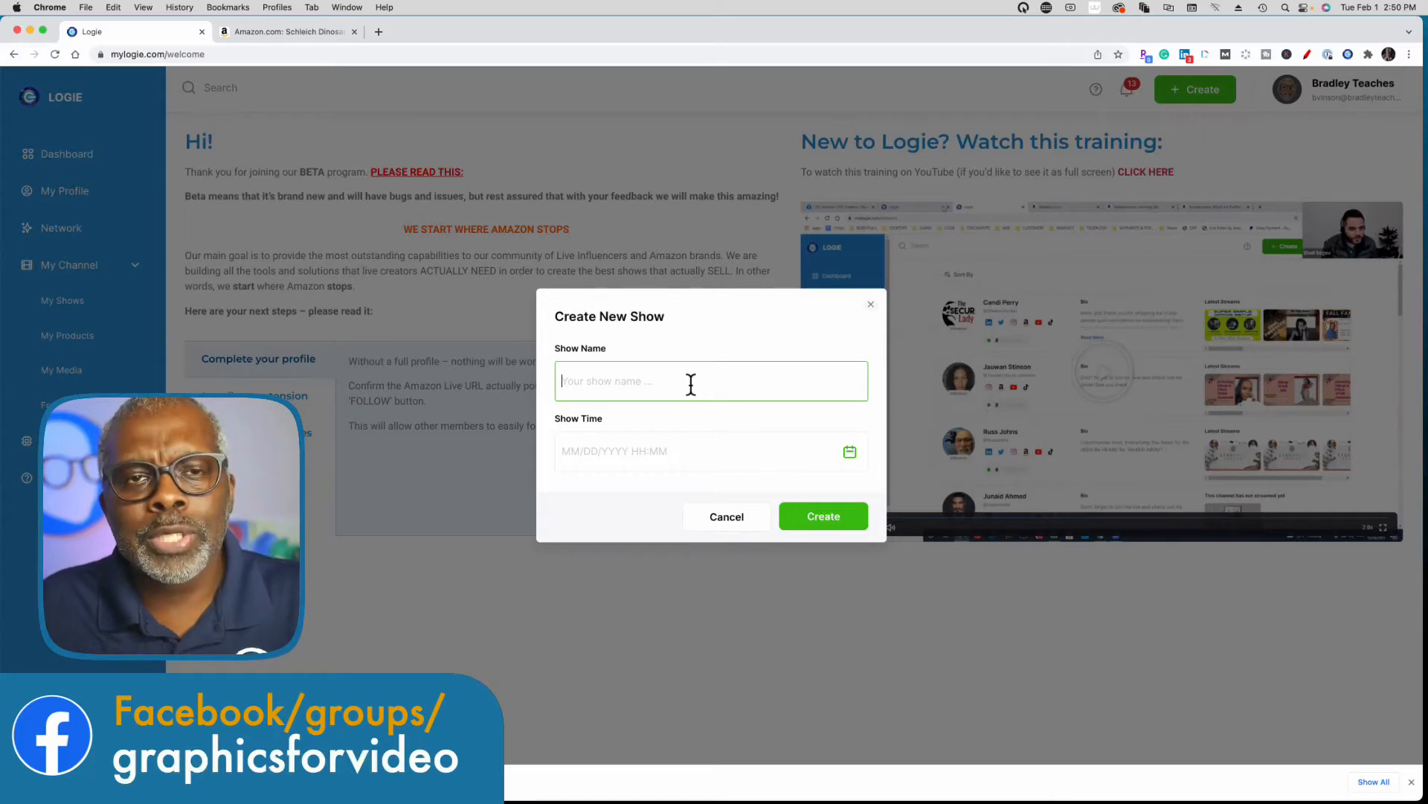
Create a new show named shoppable01 scheduled for 02/01/2022 12:00 PM and open it for editing.
type("shoppable")
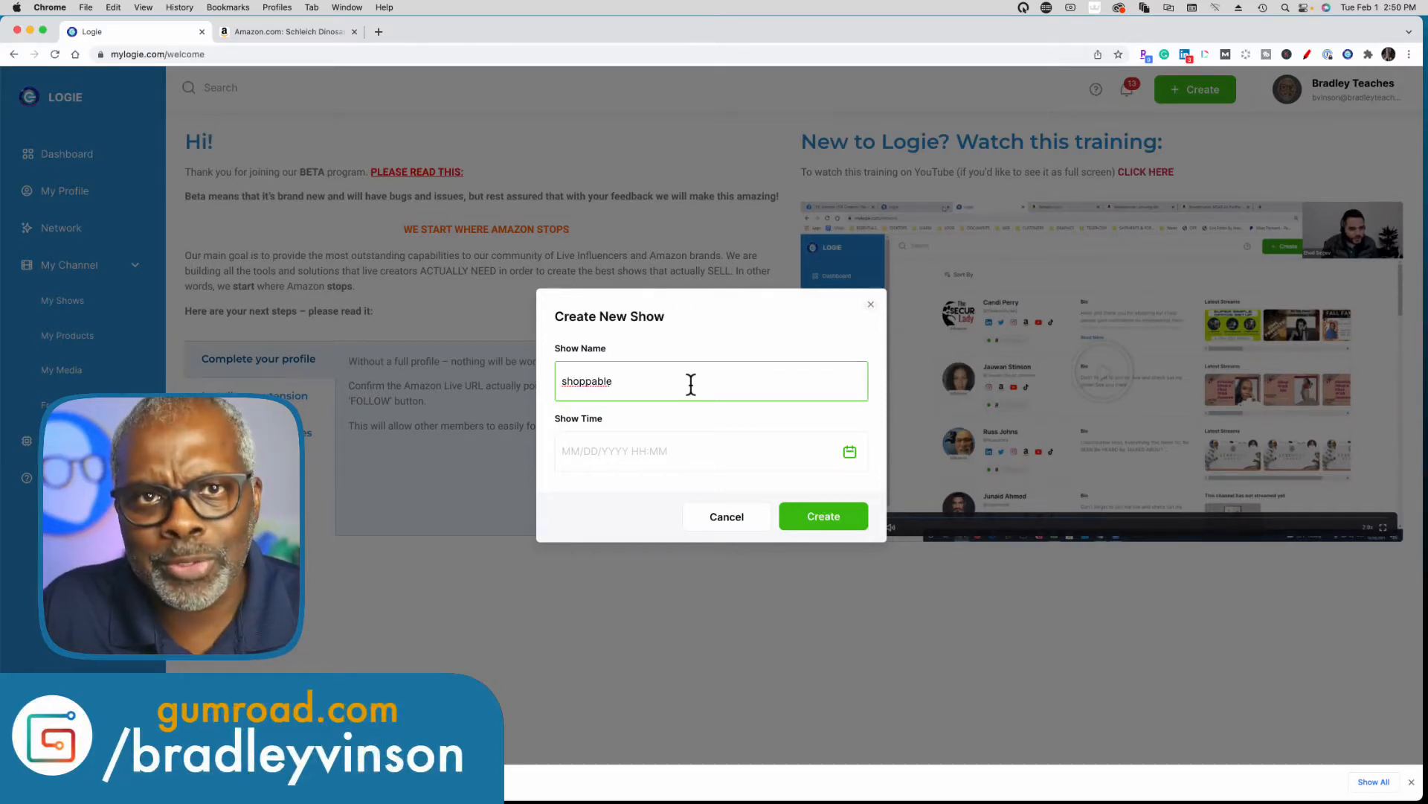
type("01")
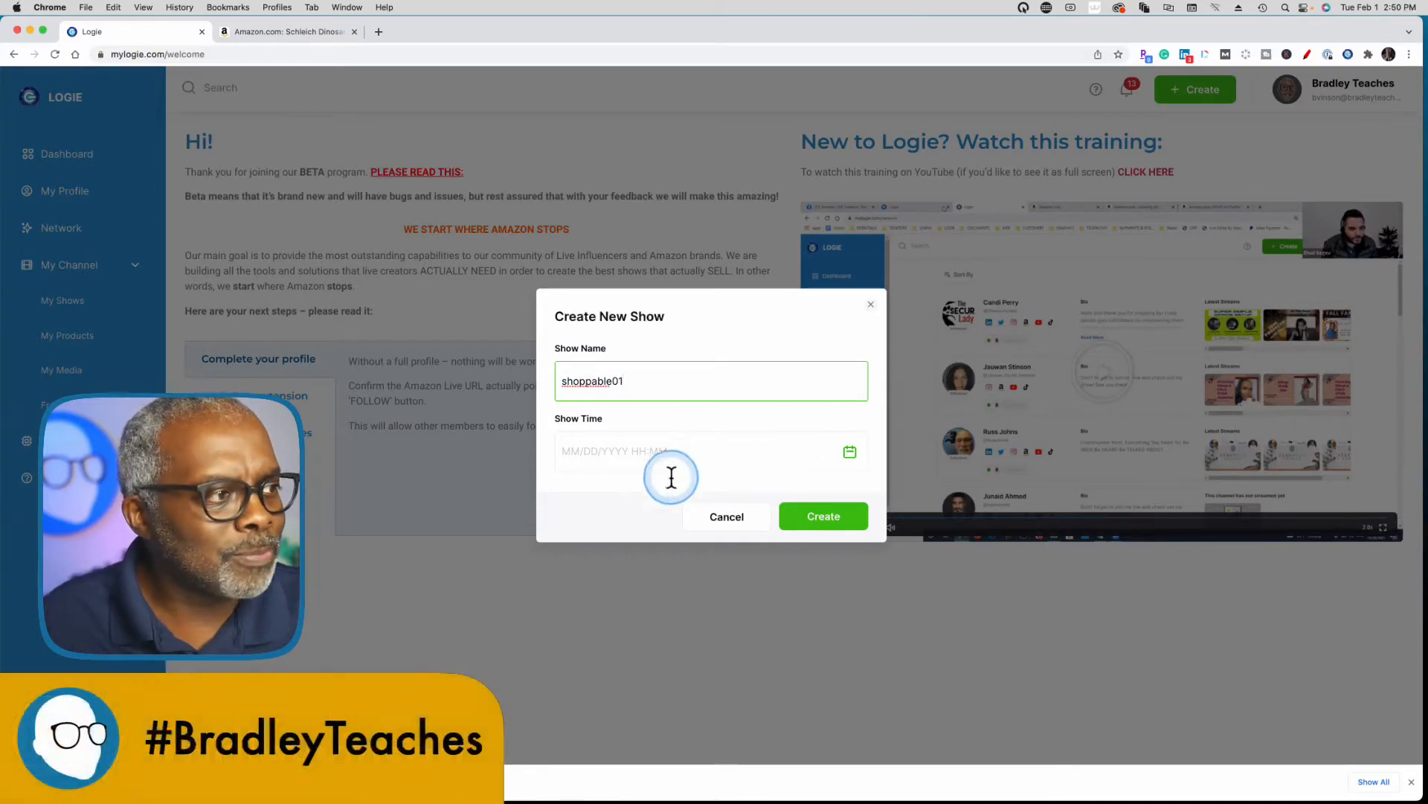
left_click(647, 445)
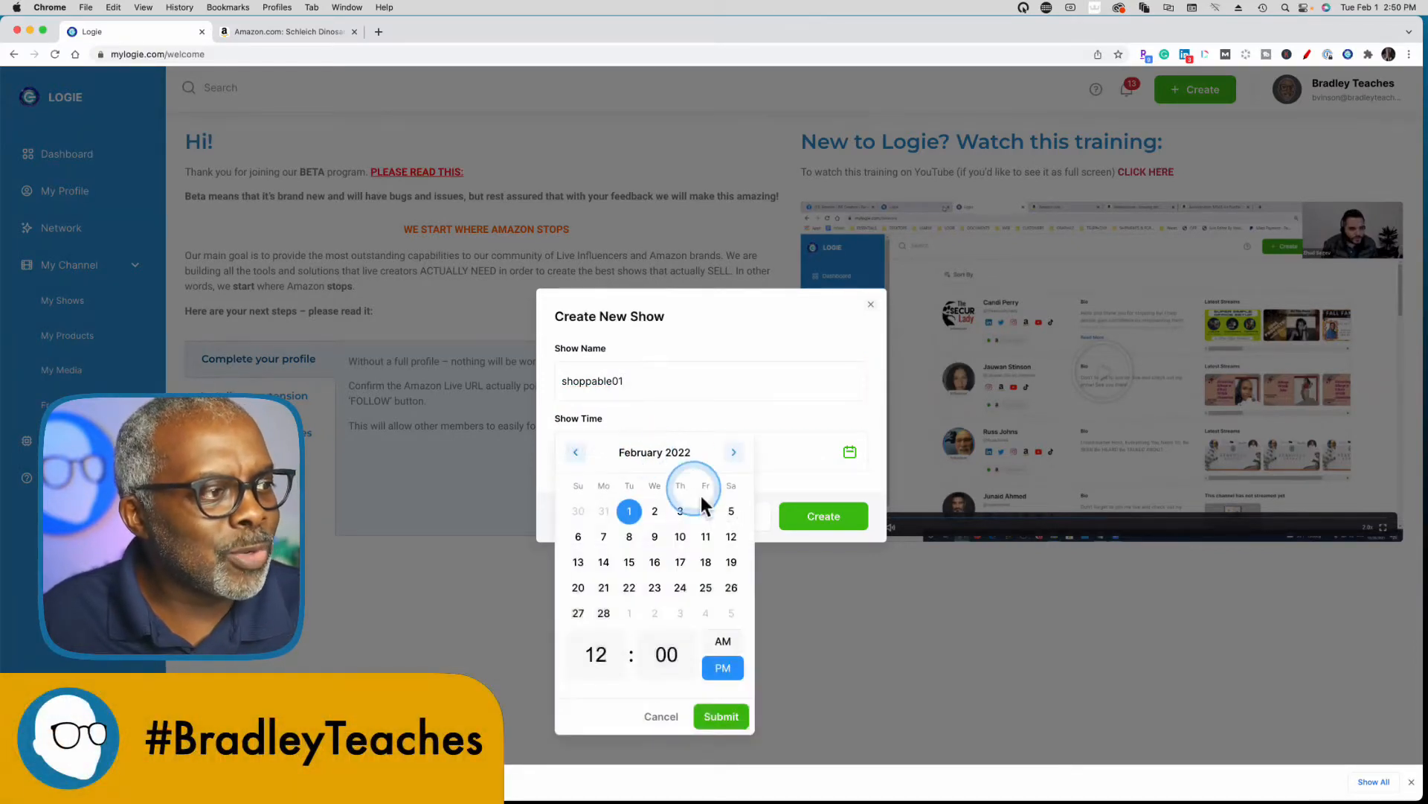
left_click(725, 716)
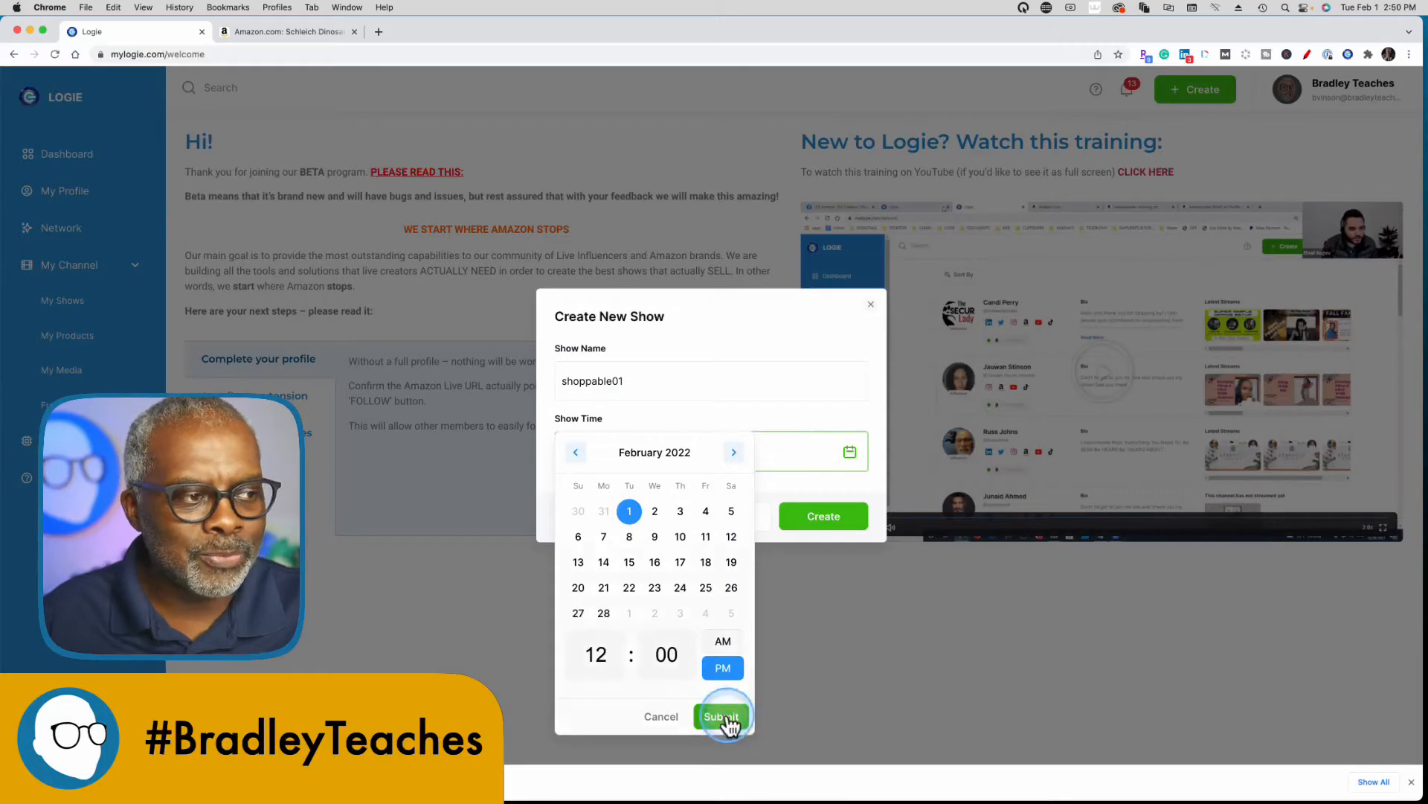
left_click(818, 523)
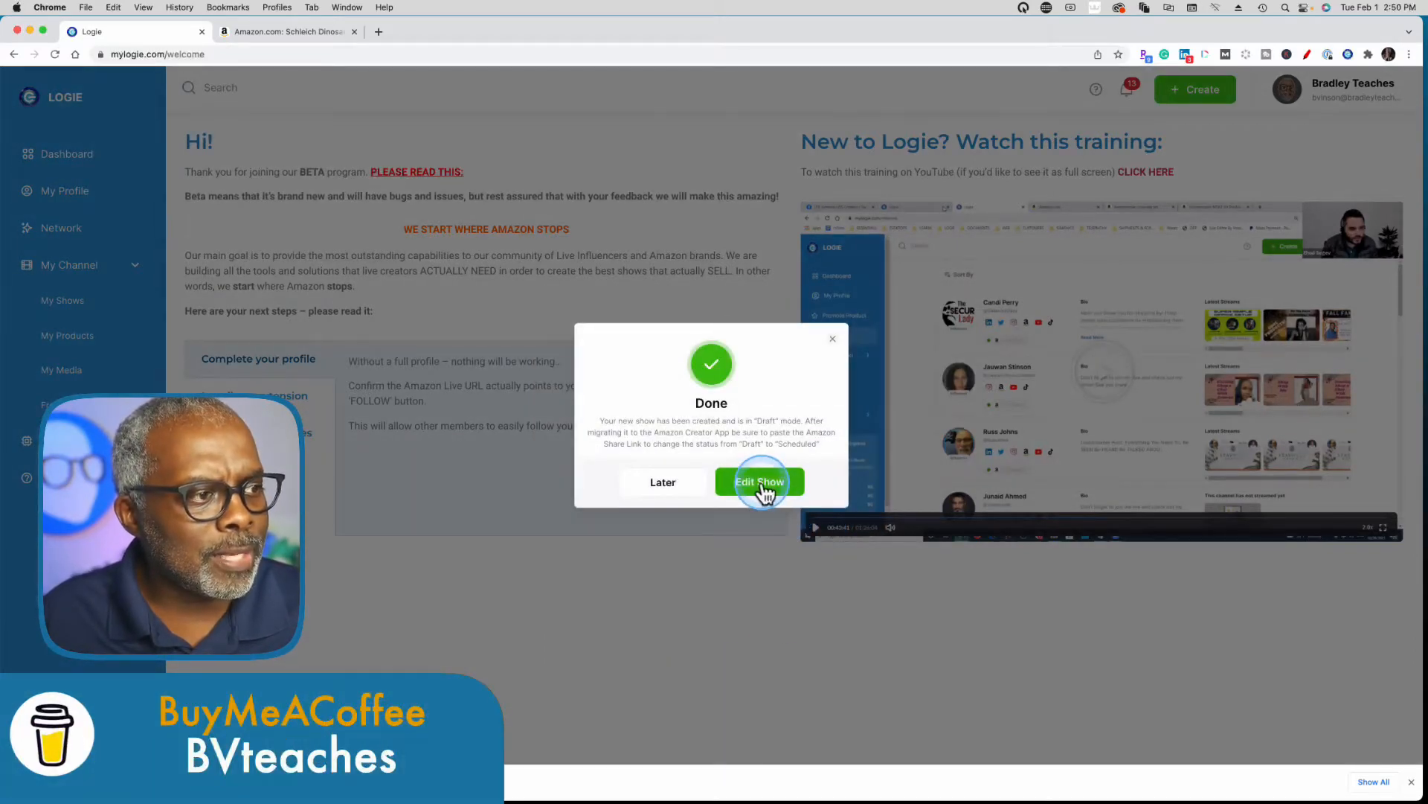
left_click(760, 482)
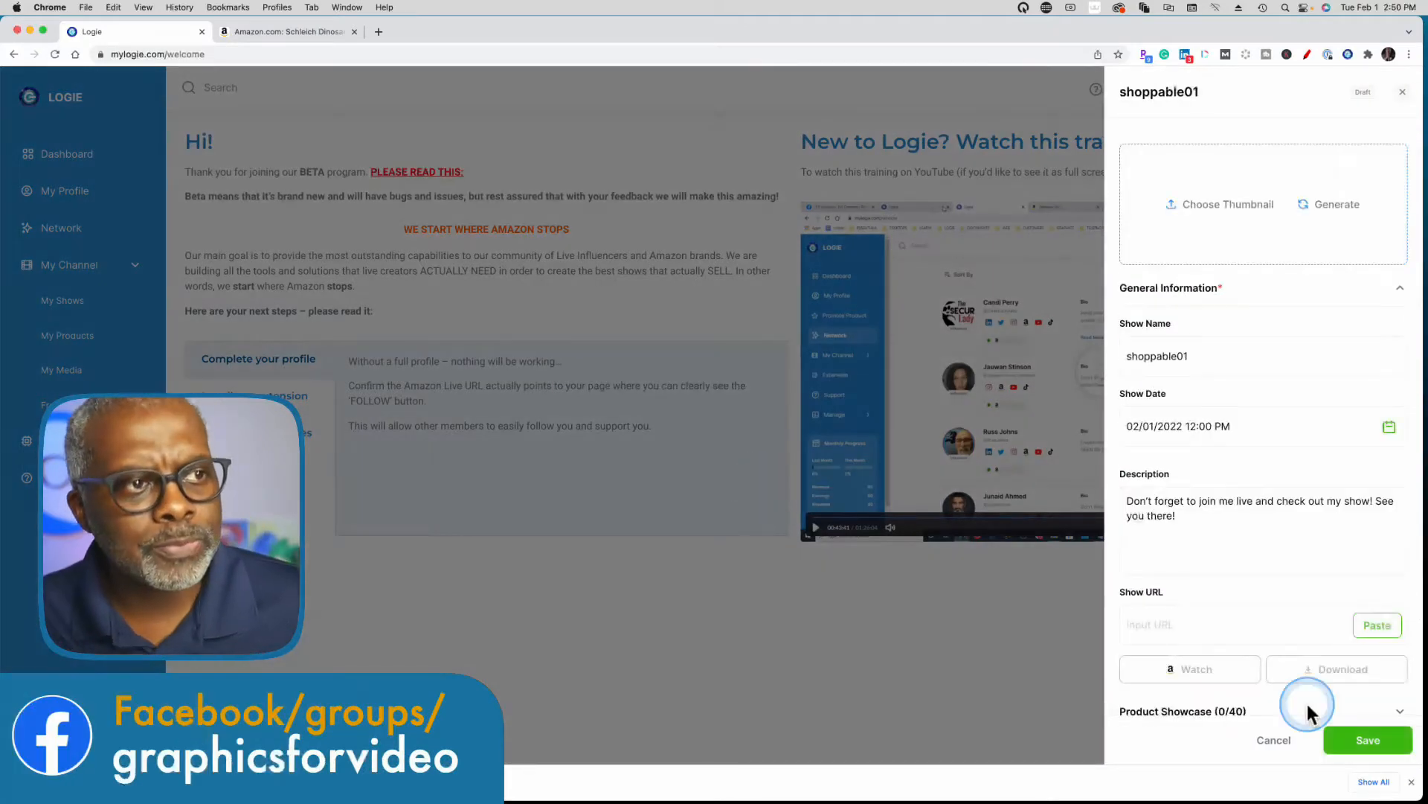
Add the four Schleich dinosaur toys from My Products to the show's product showcase.
scroll(1249, 596, "down", 5)
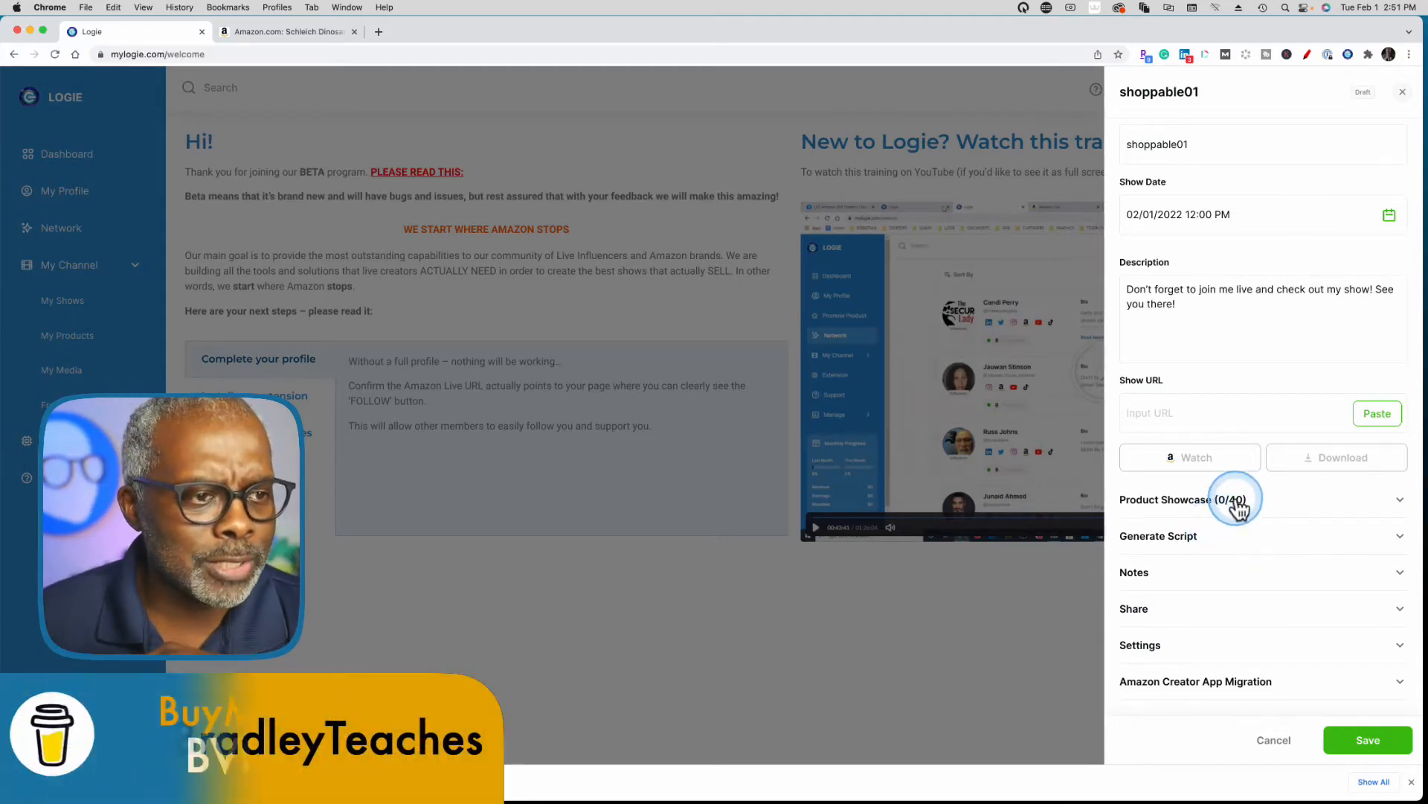
left_click(1304, 512)
scroll(1274, 542, "down", 2)
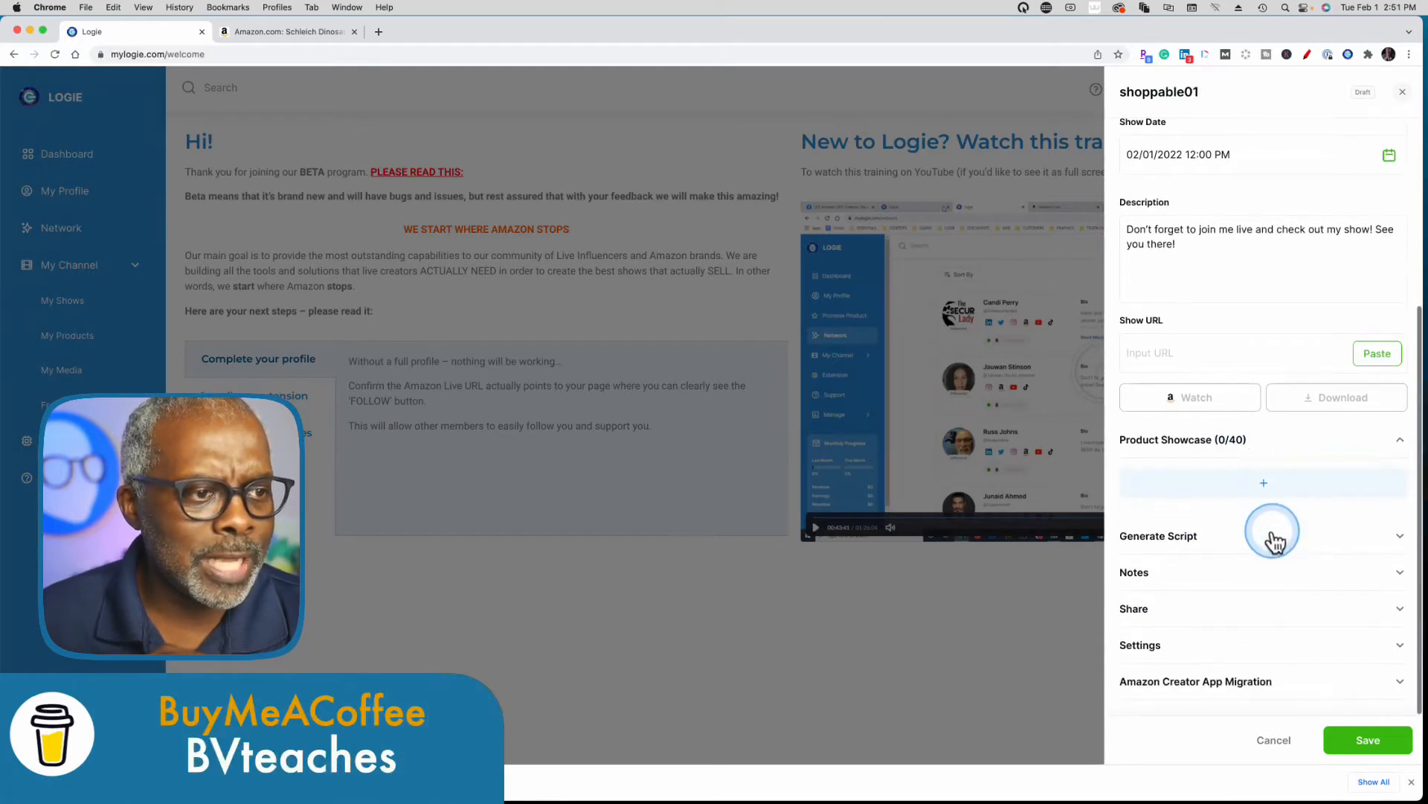
left_click(1265, 484)
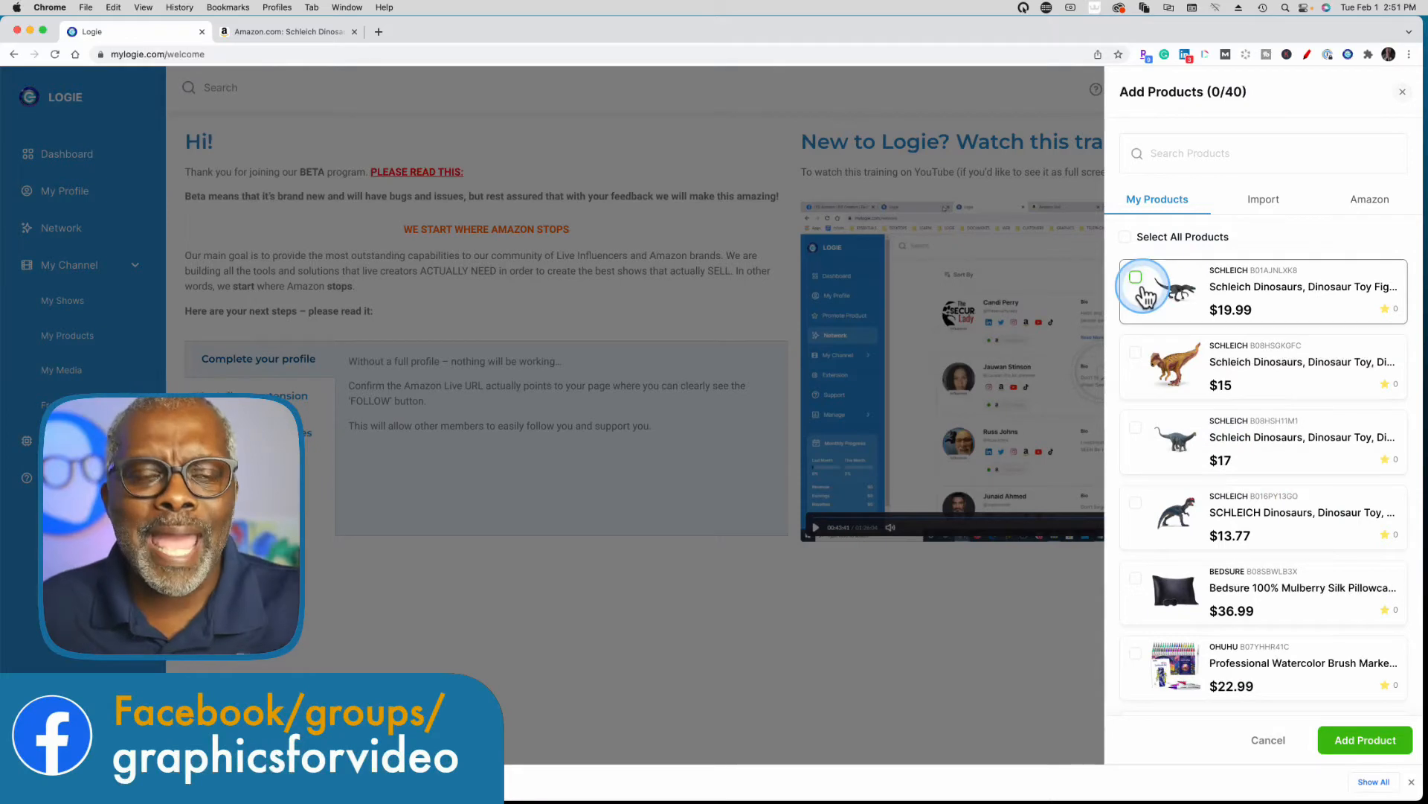
left_click(1137, 280)
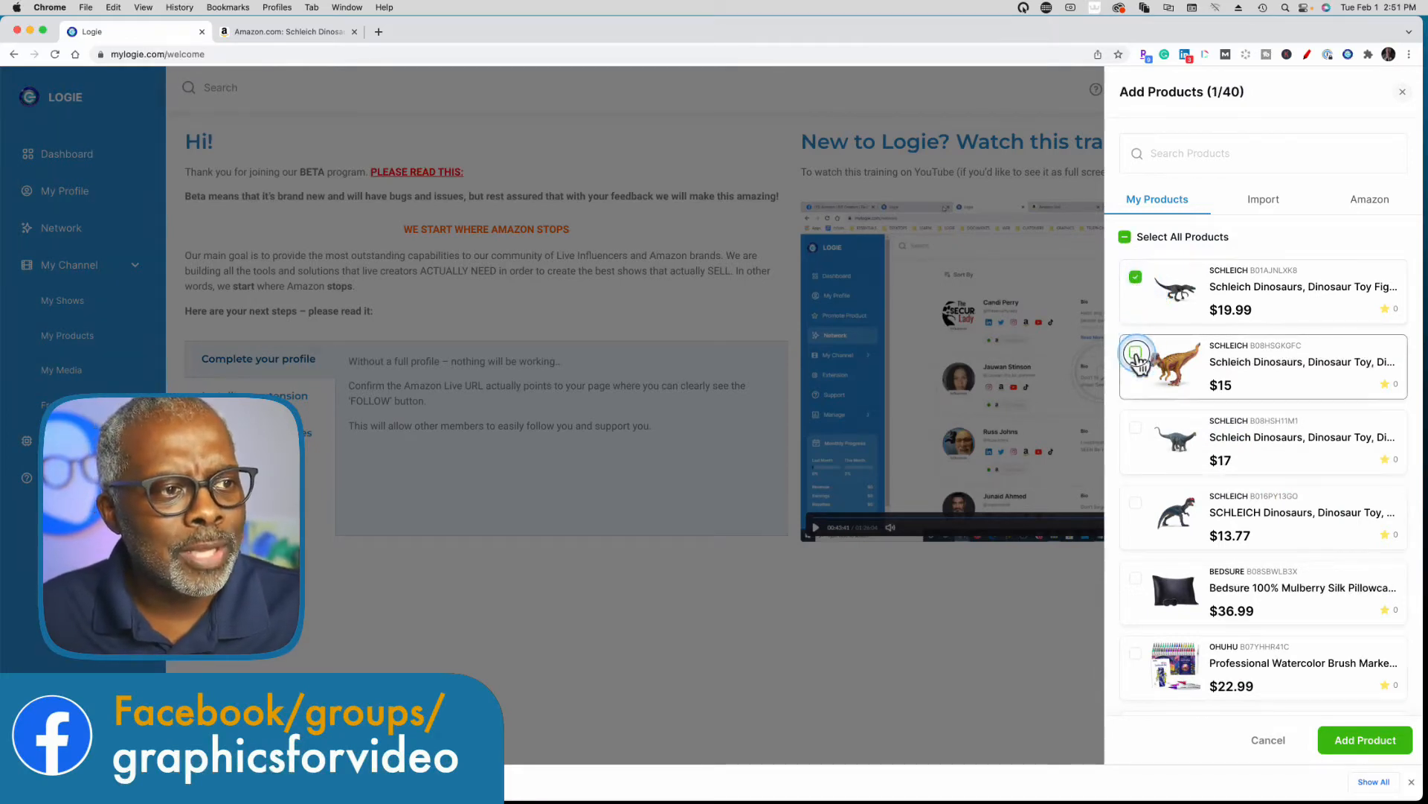
left_click(1136, 354)
left_click(1136, 427)
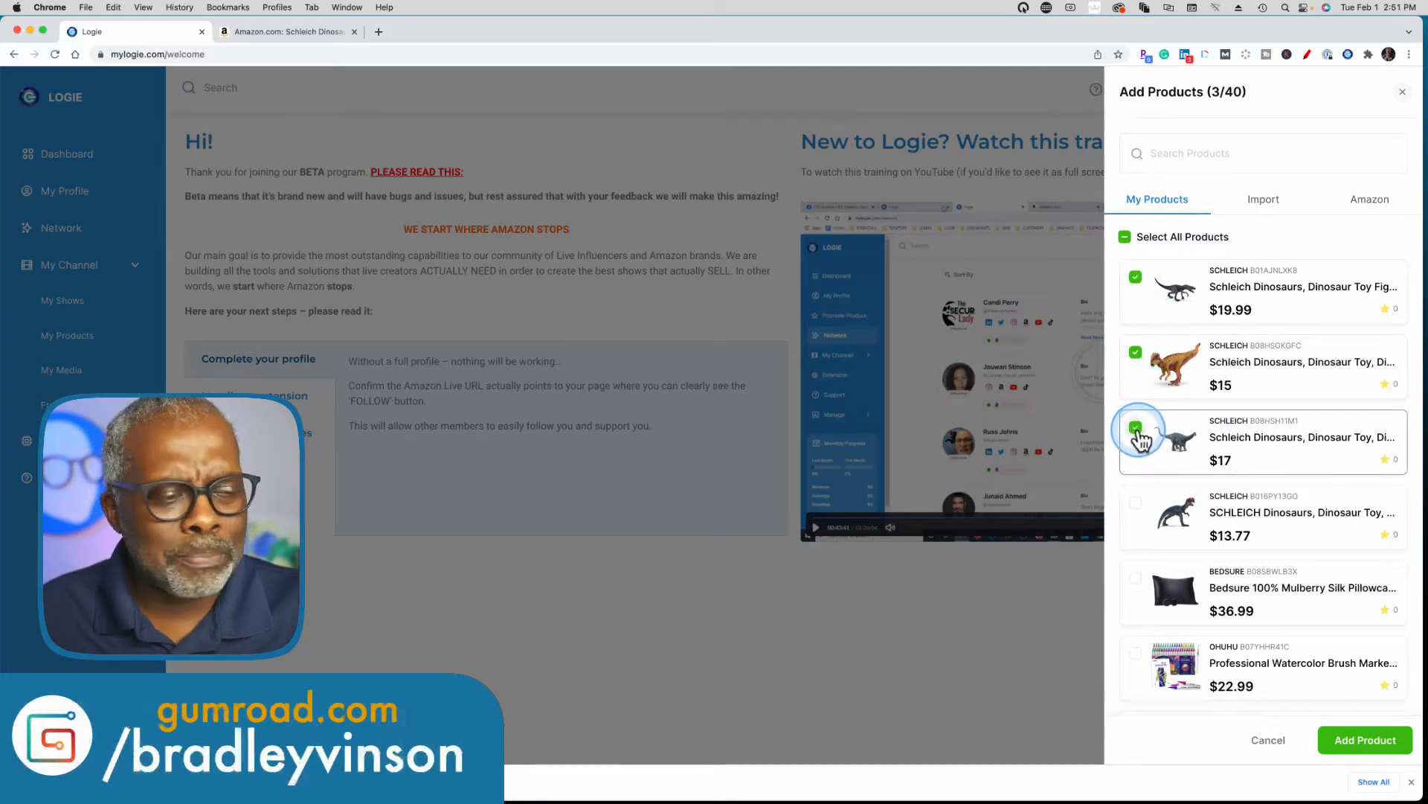
left_click(1135, 504)
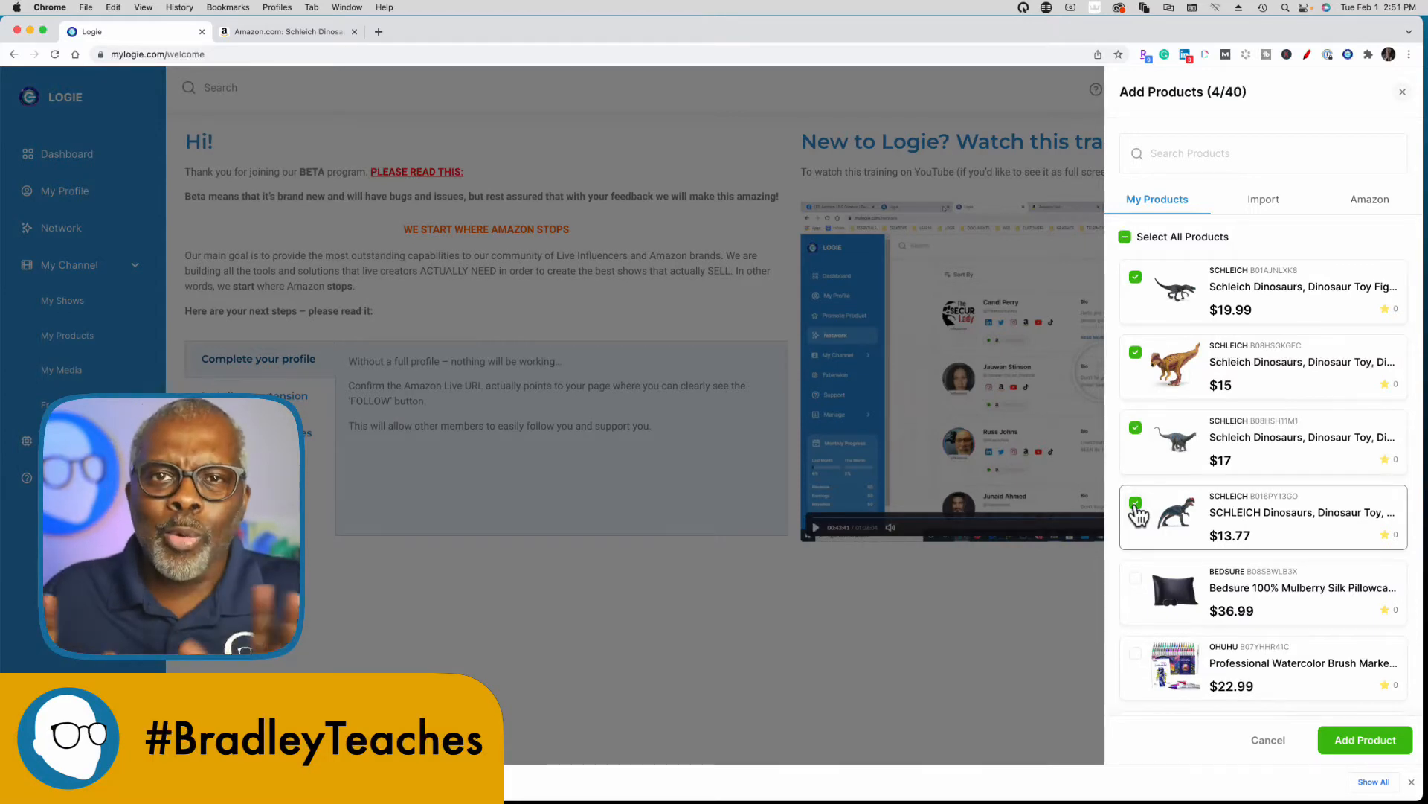
left_click(1188, 402)
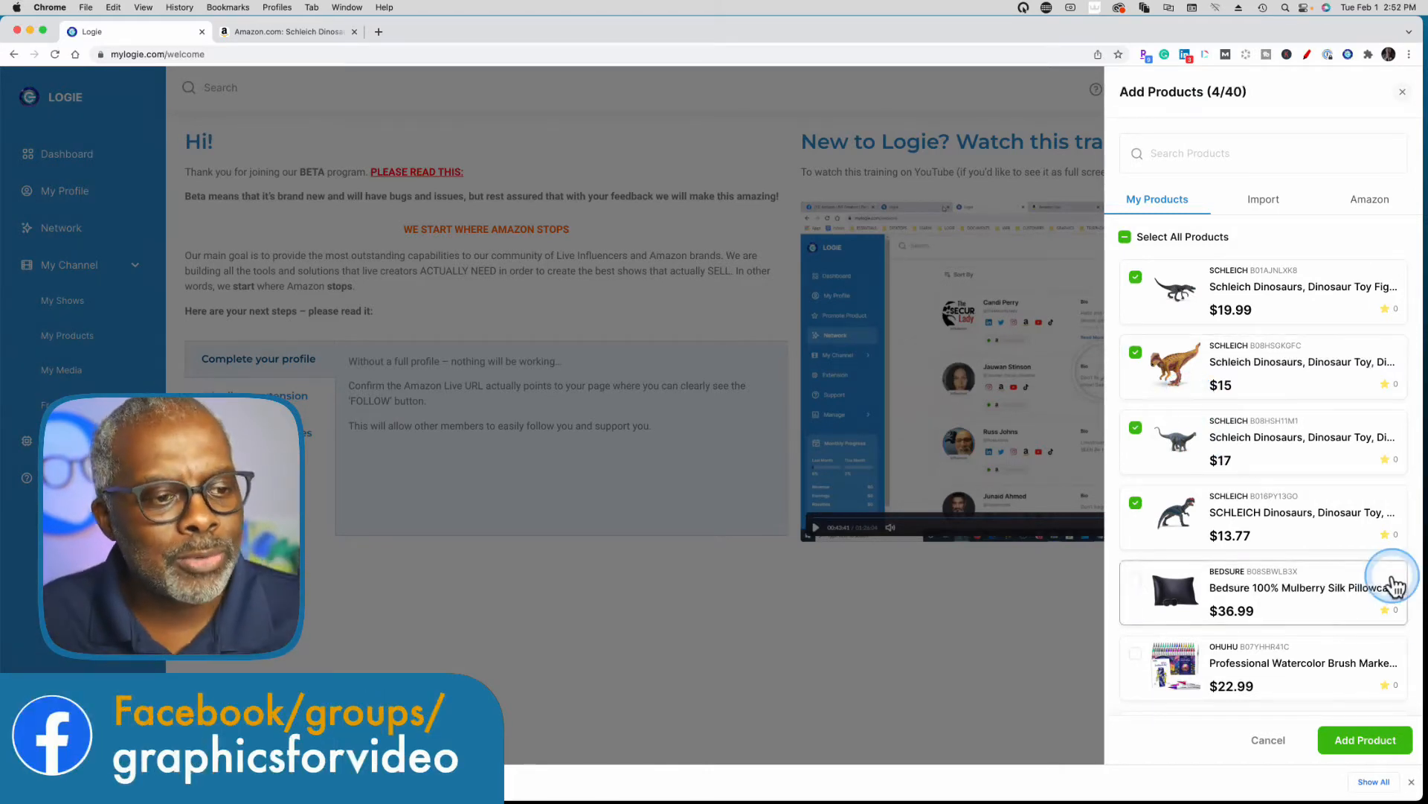
left_click(1373, 742)
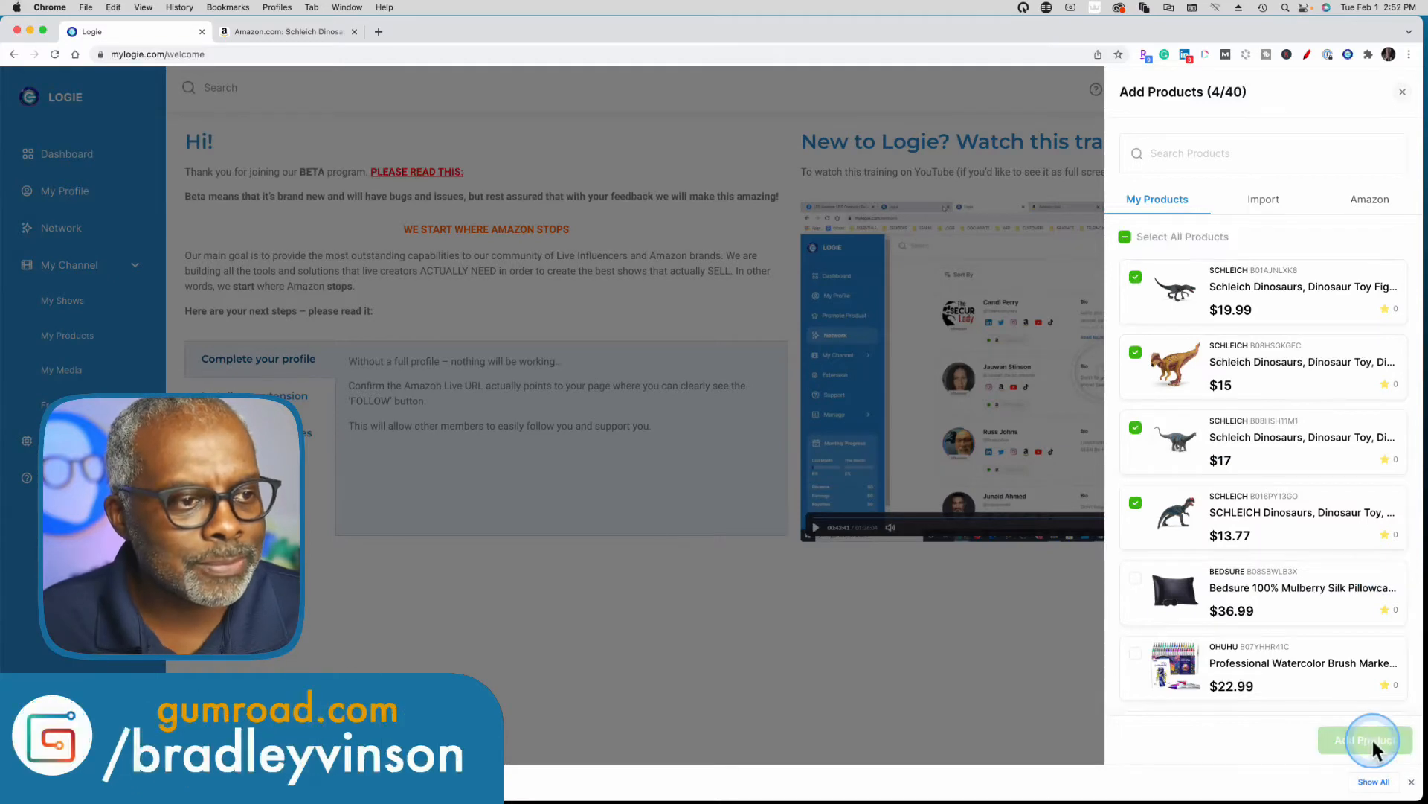
Enable the intro paragraph and the in-between sentence for the show's generated script.
scroll(1270, 501, "up", 2)
scroll(1270, 502, "up", 3)
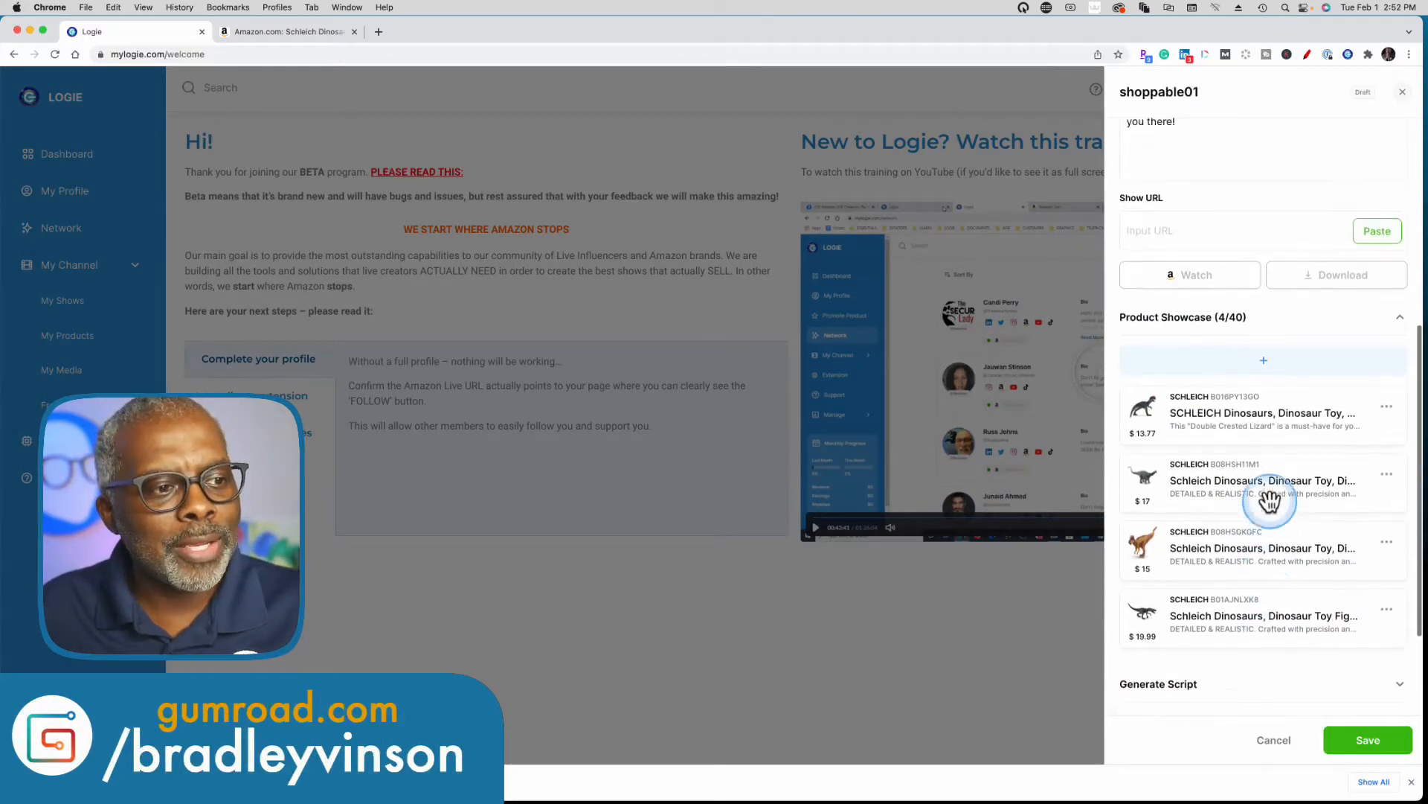
scroll(1270, 501, "down", 3)
scroll(1270, 501, "down", 1)
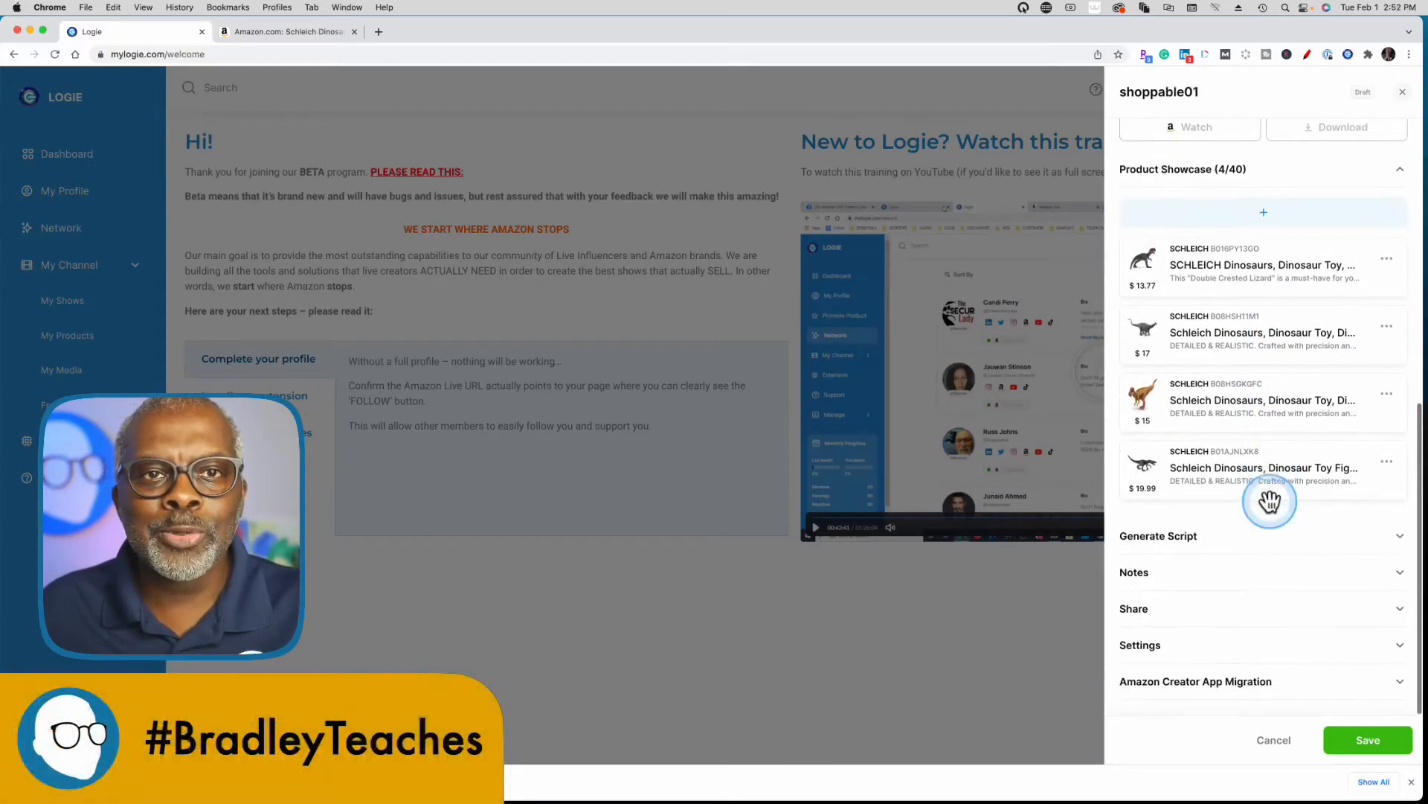
left_click(1393, 536)
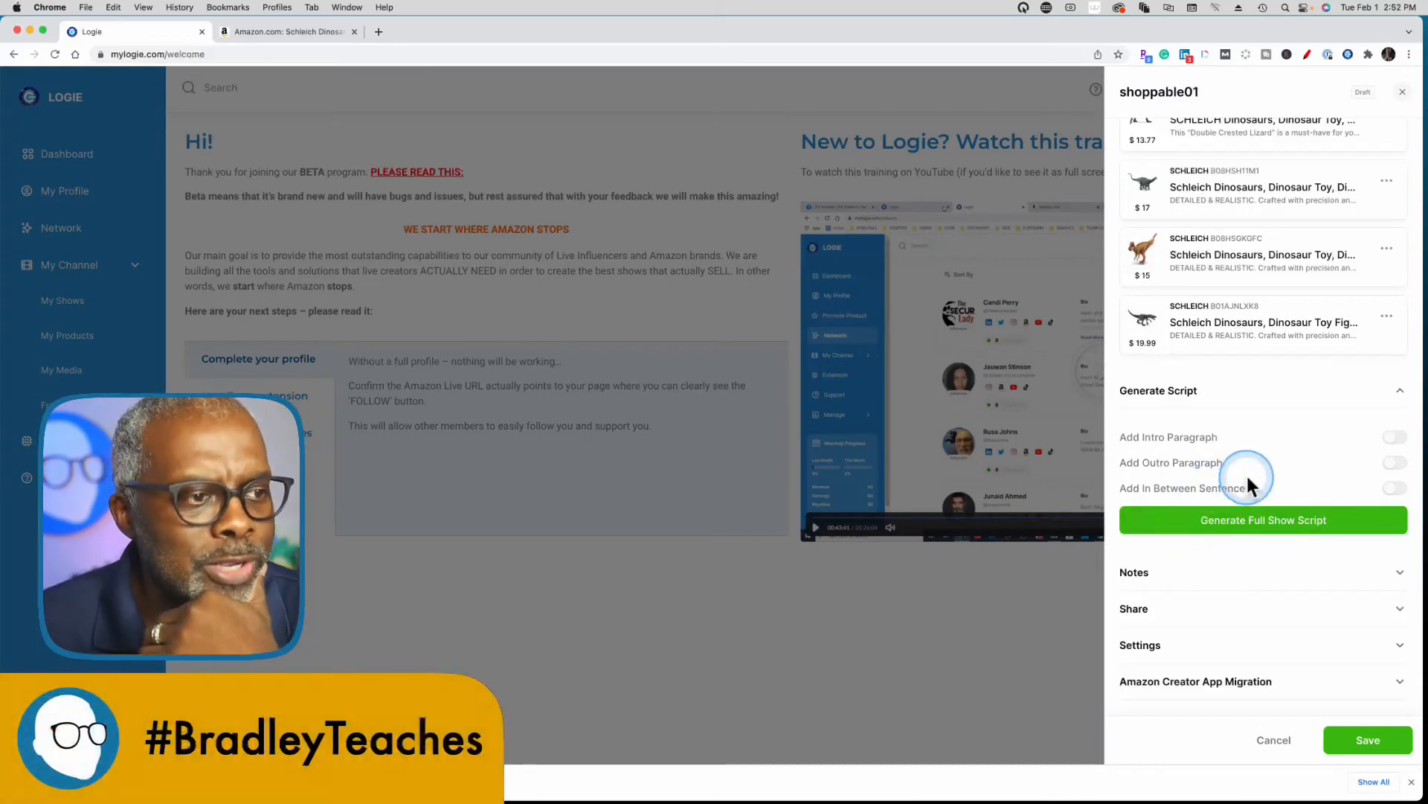
left_click(1394, 439)
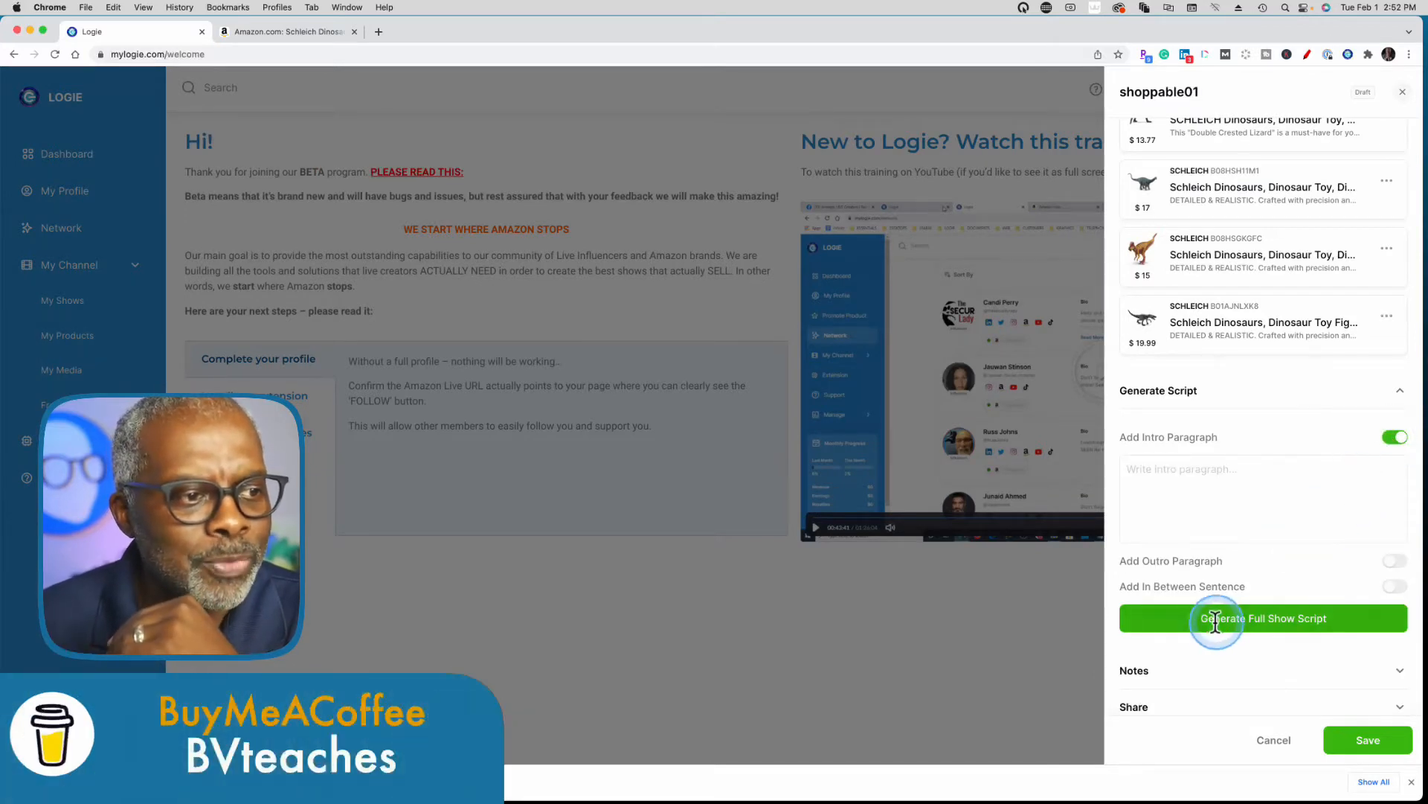
left_click(1395, 588)
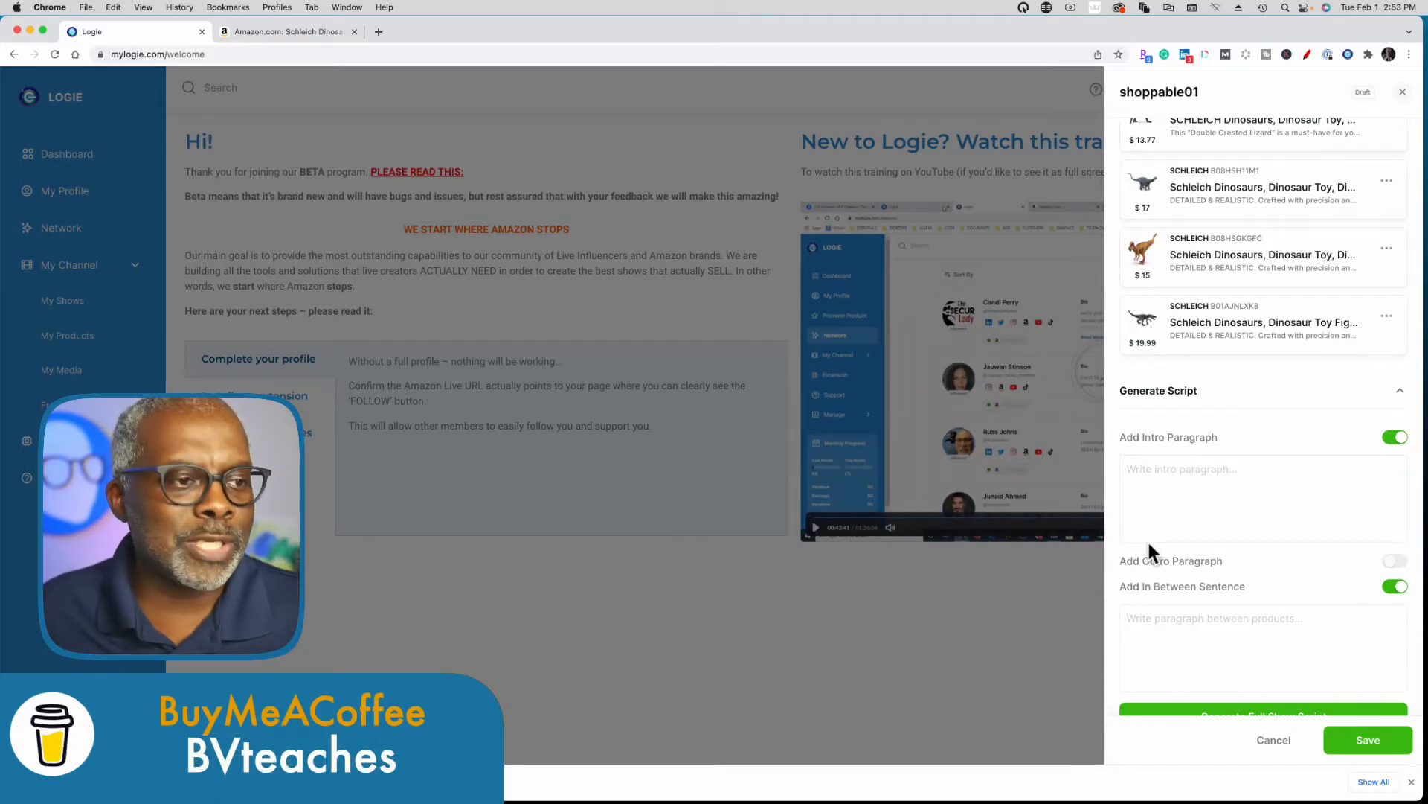
Write the intro paragraph as "intro - transition- mention item- in the box - 3 points - how to use - close".
left_click(1135, 466)
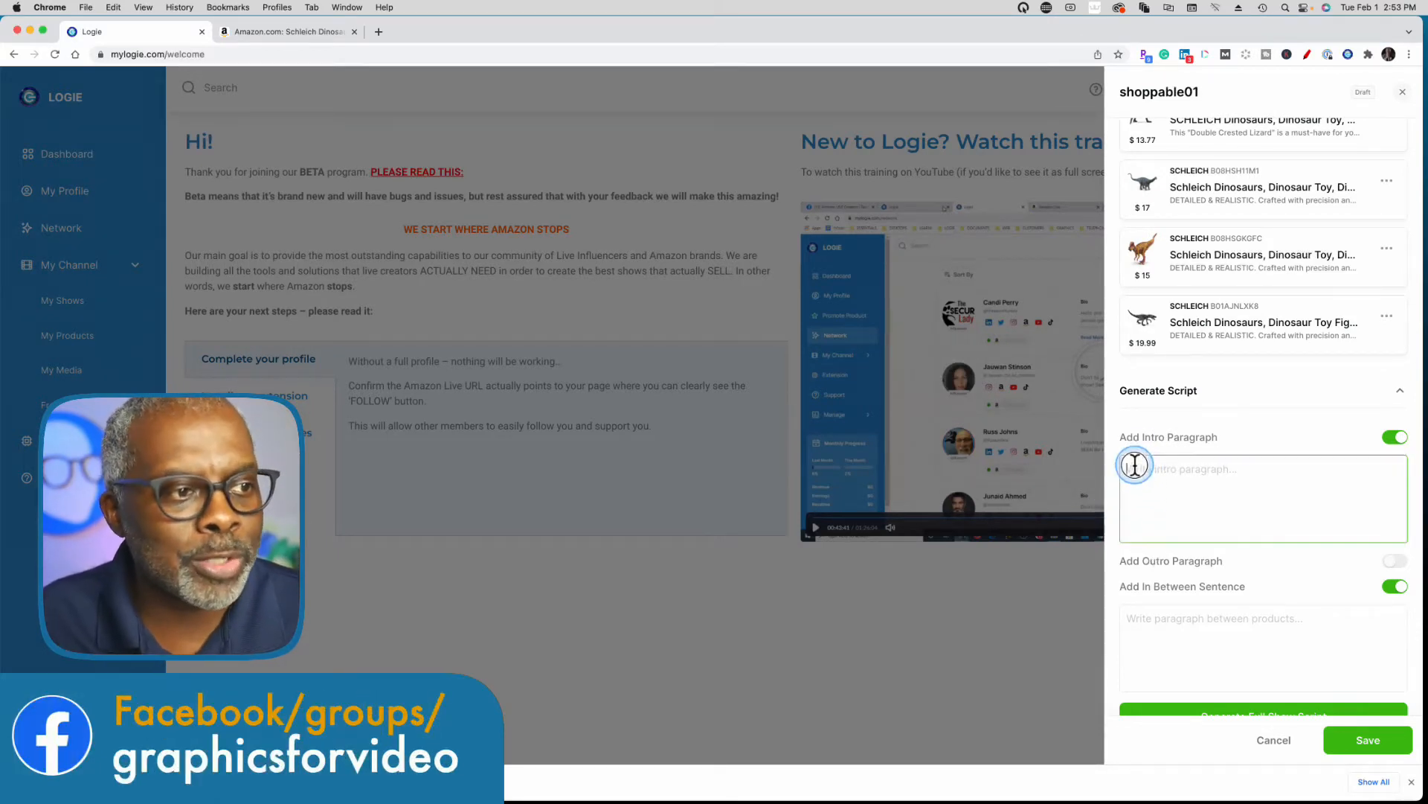
left_click(1172, 489)
type("intro")
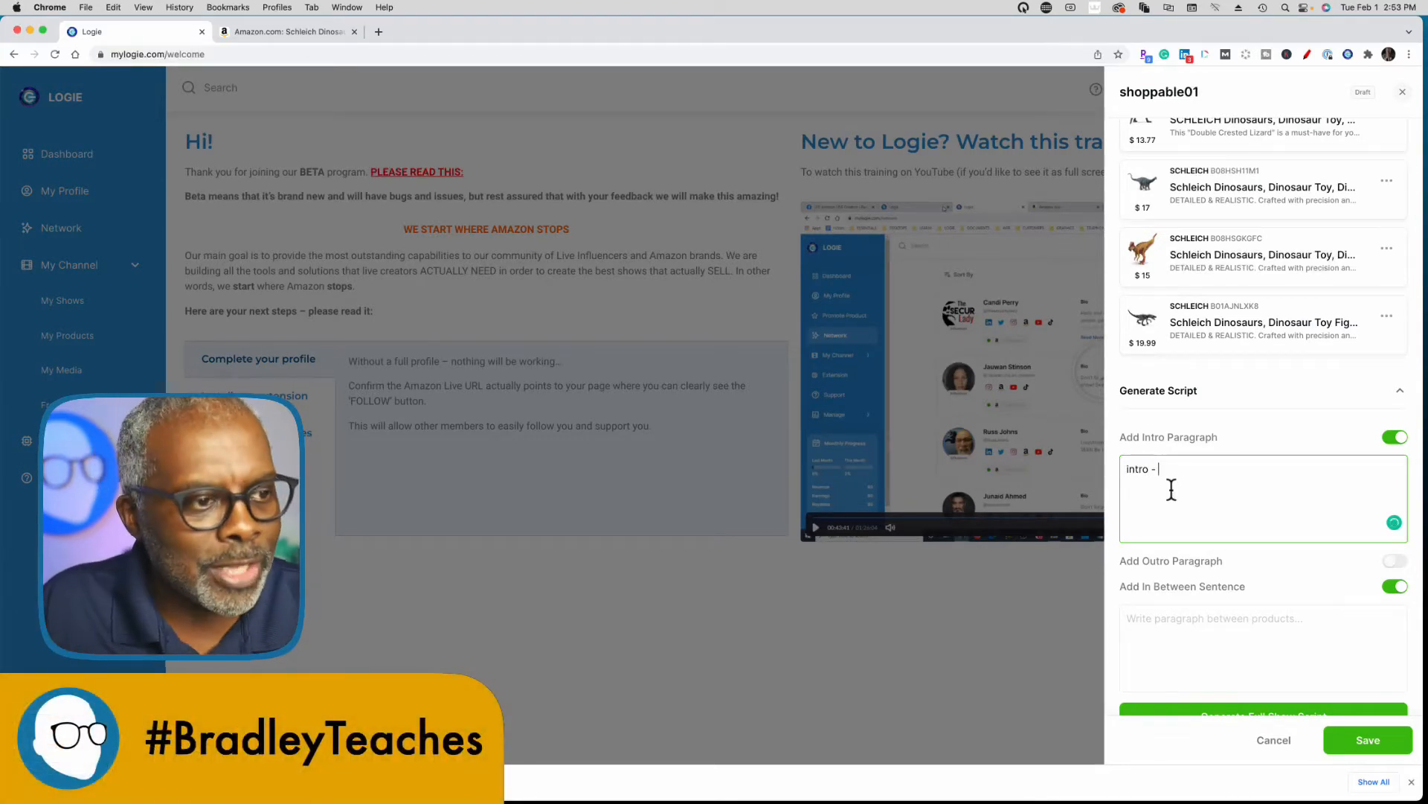
type("- mention")
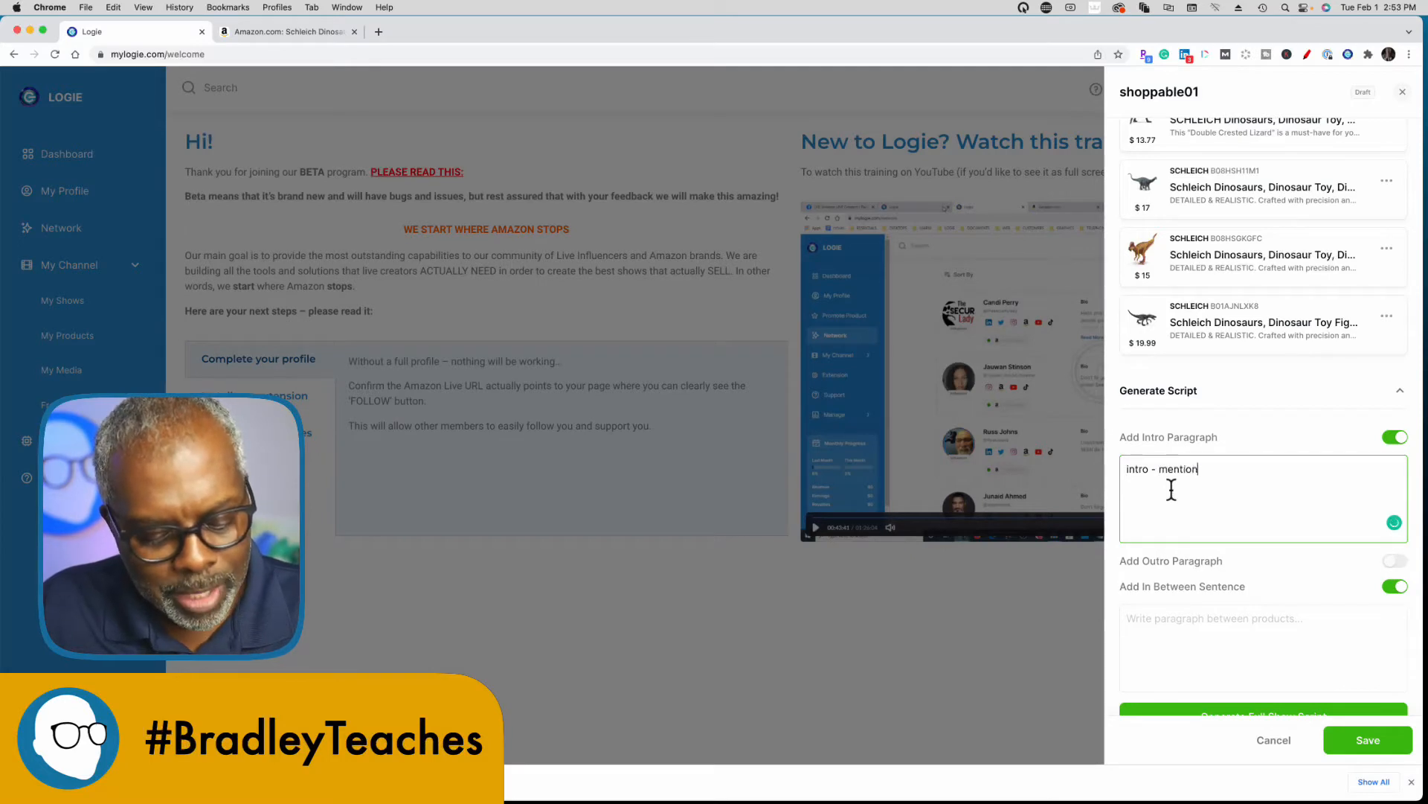
type(" Item-")
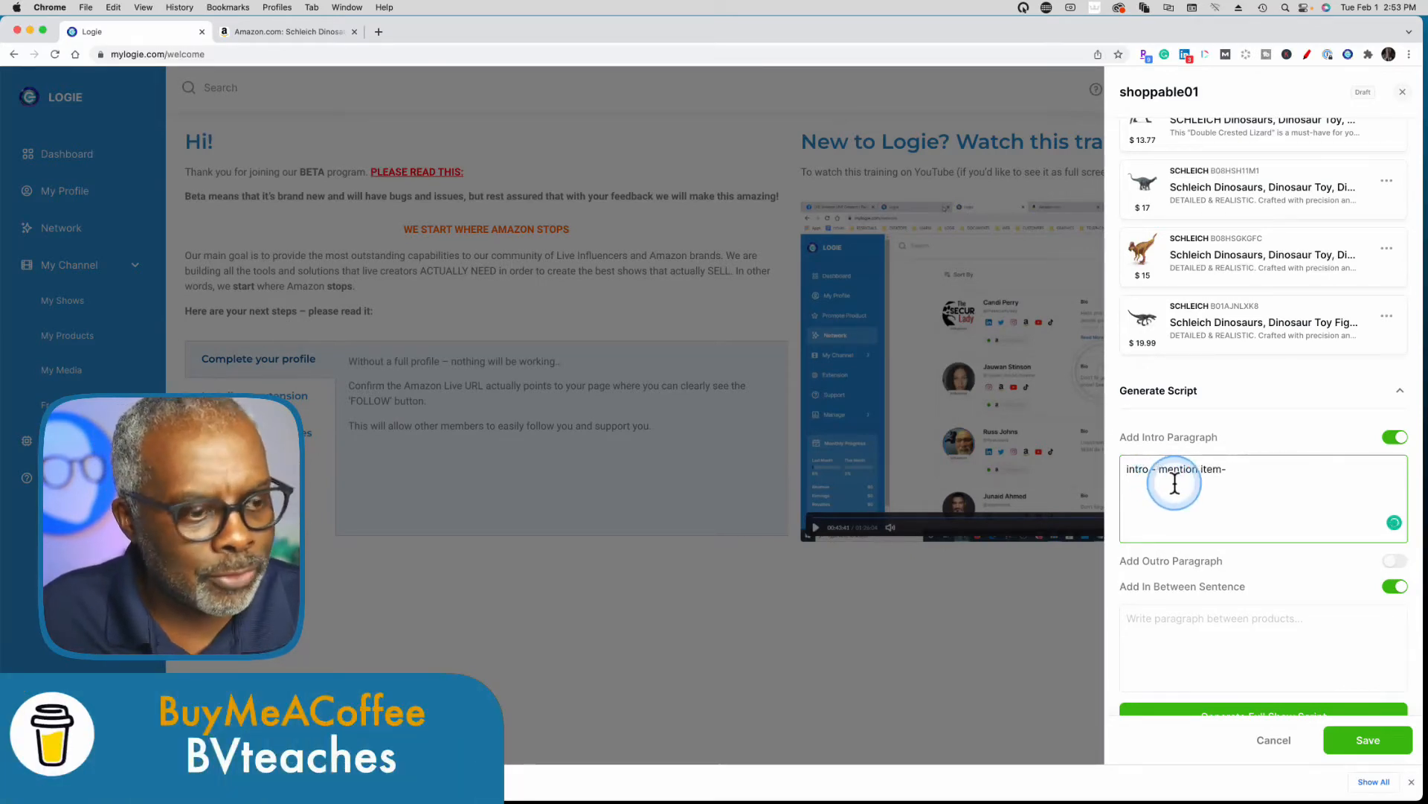
type("transition")
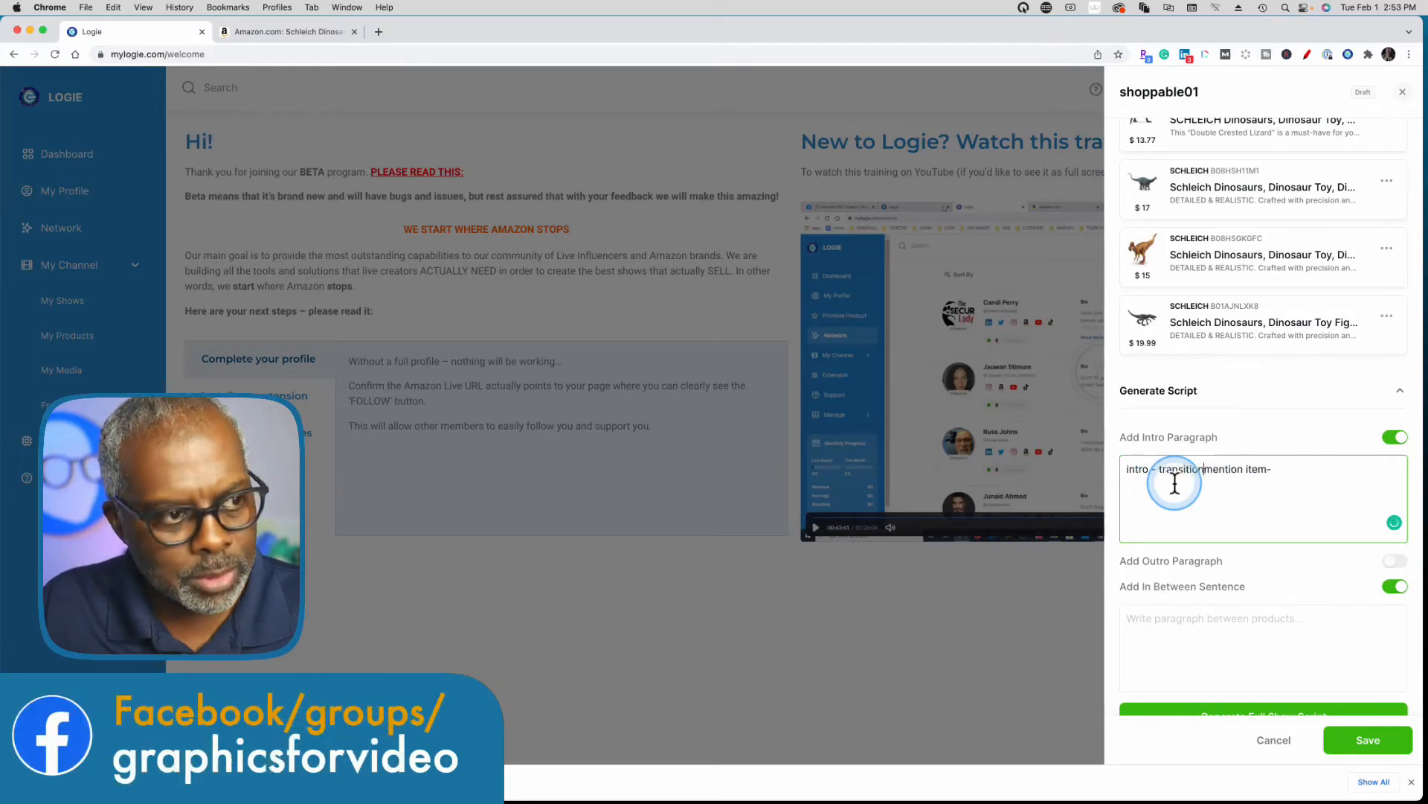
type("-")
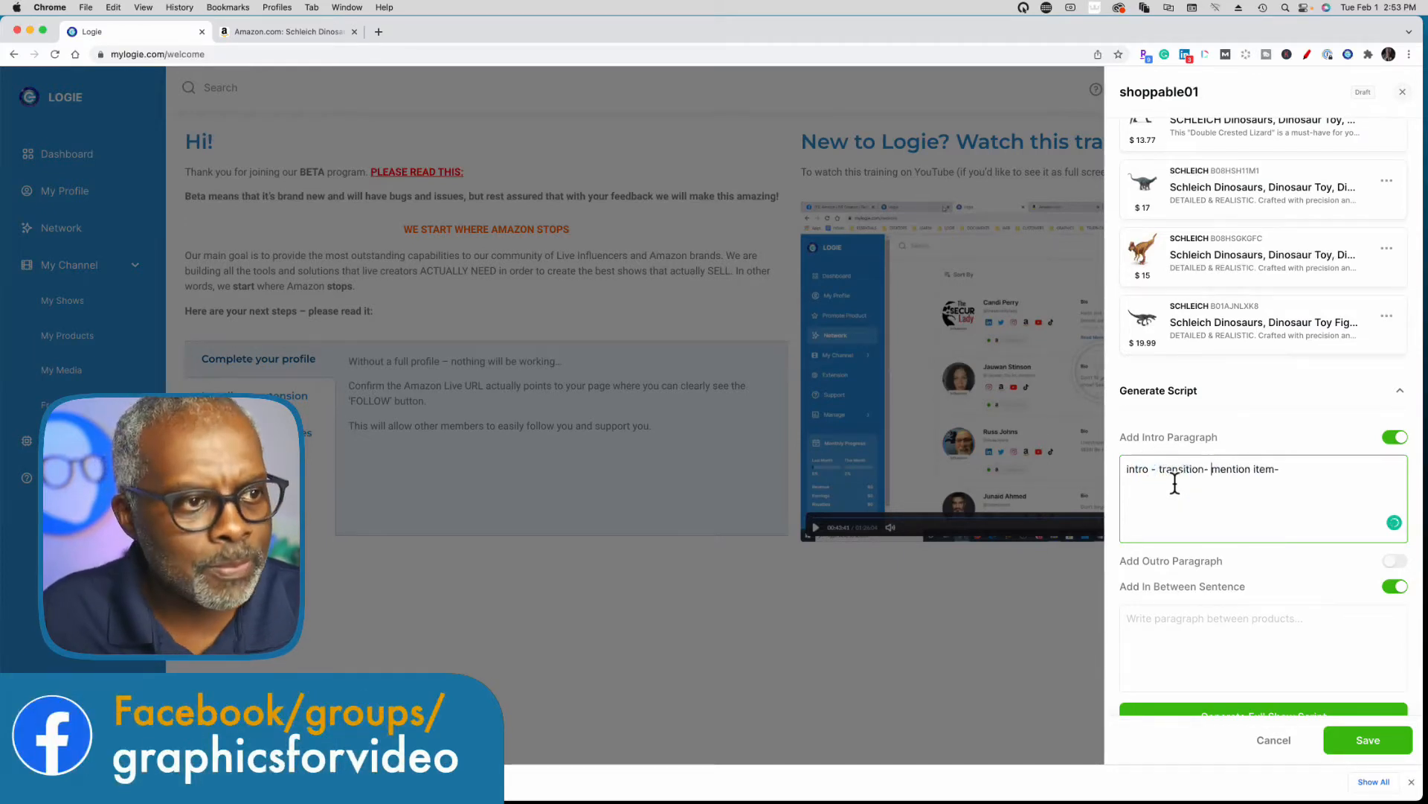
left_click(1302, 473)
type("in")
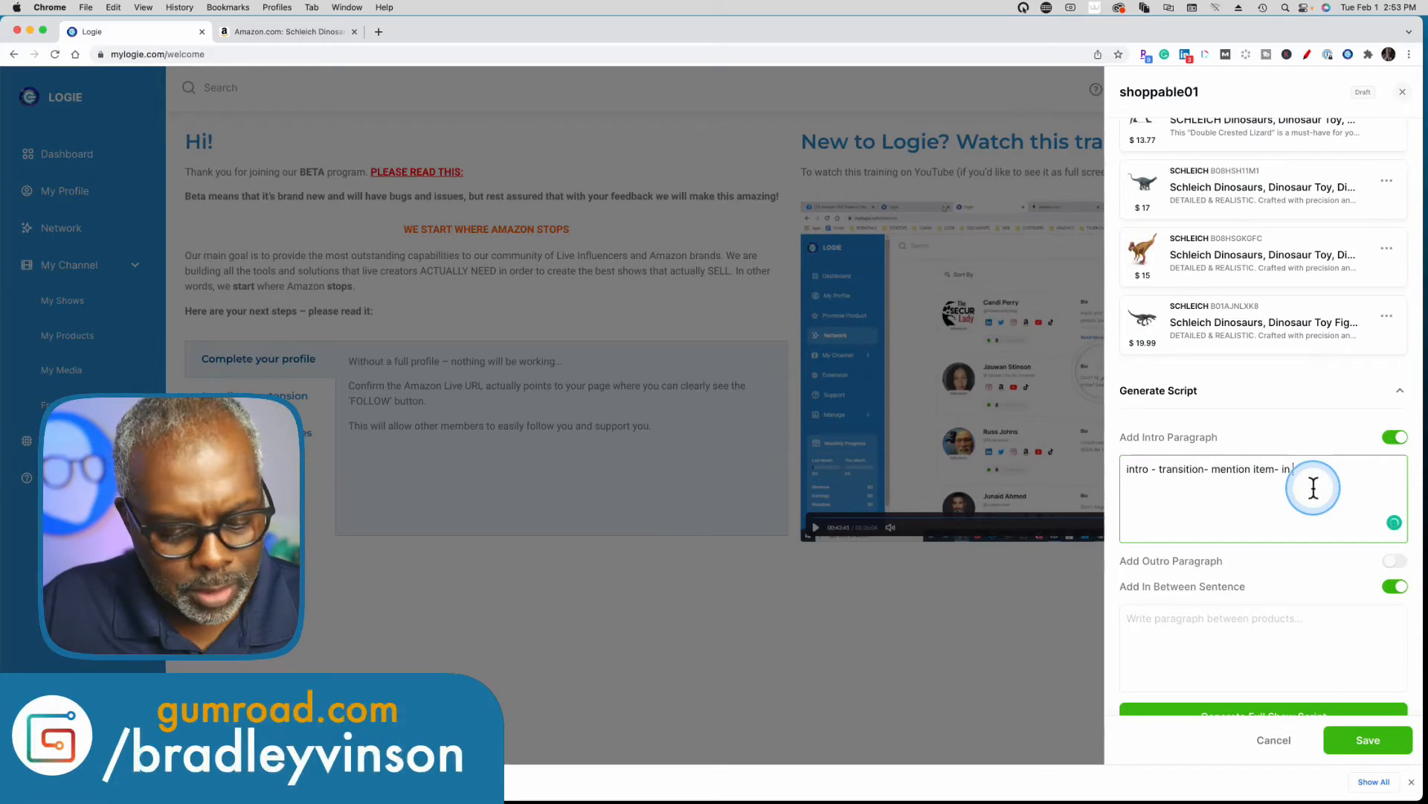
type(" the box - ")
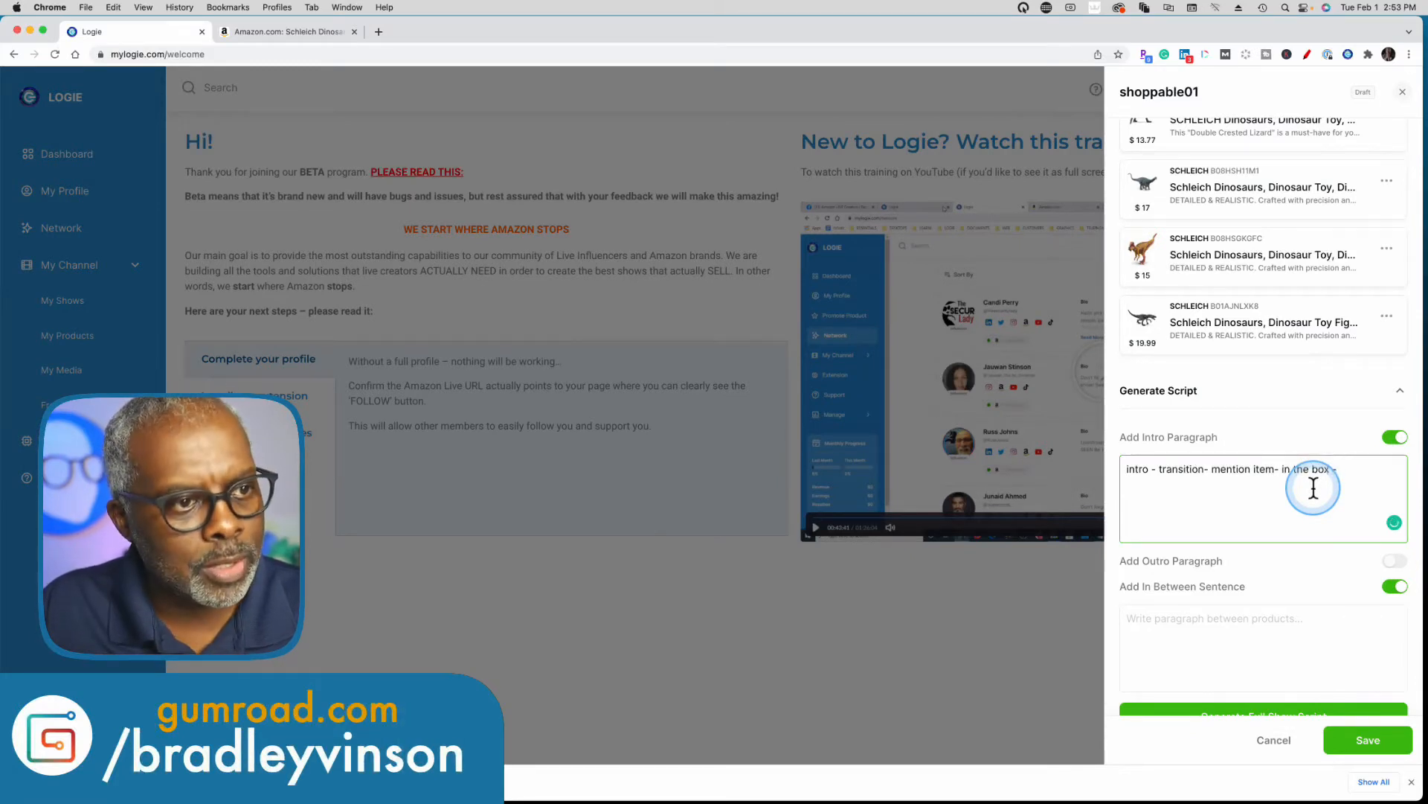
type("3 points")
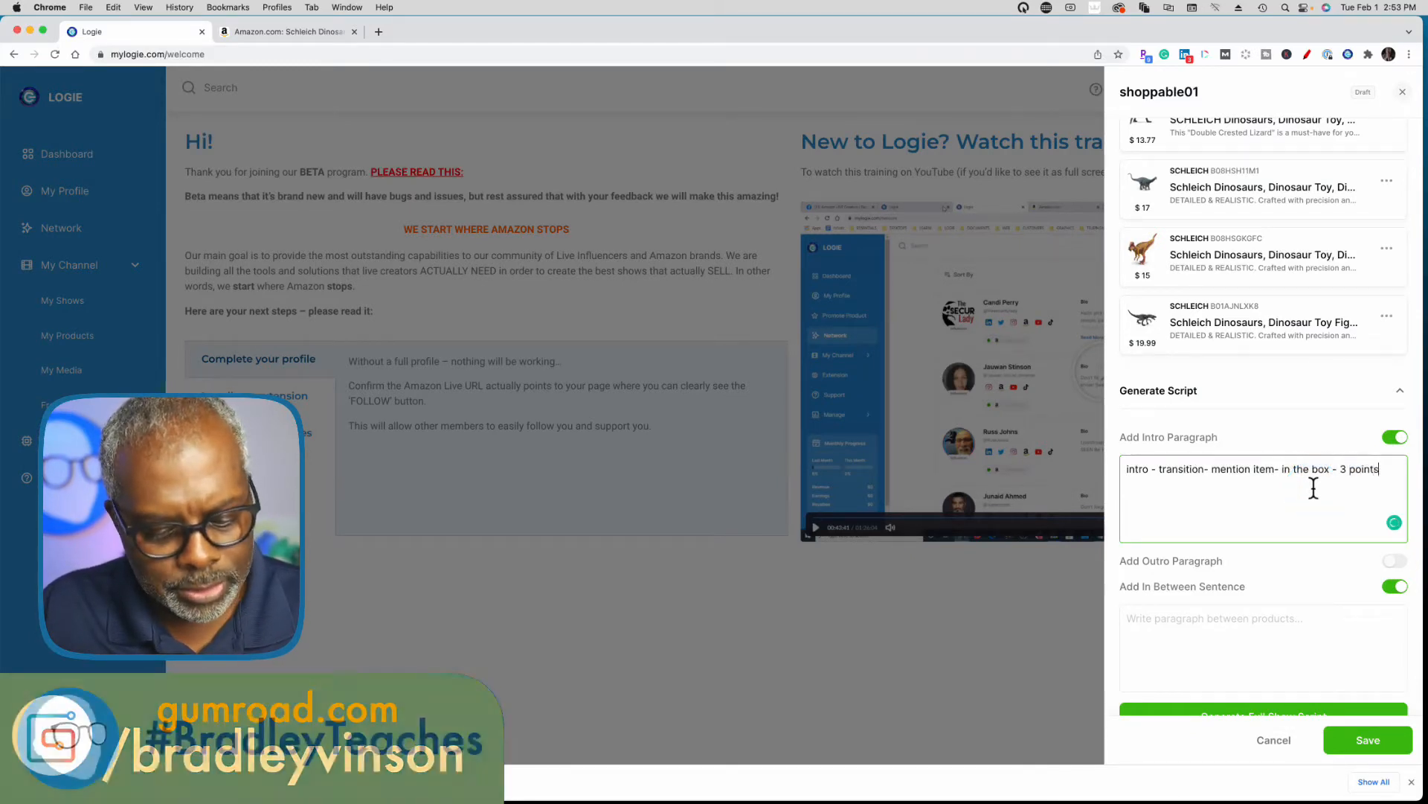
type(" - how to use")
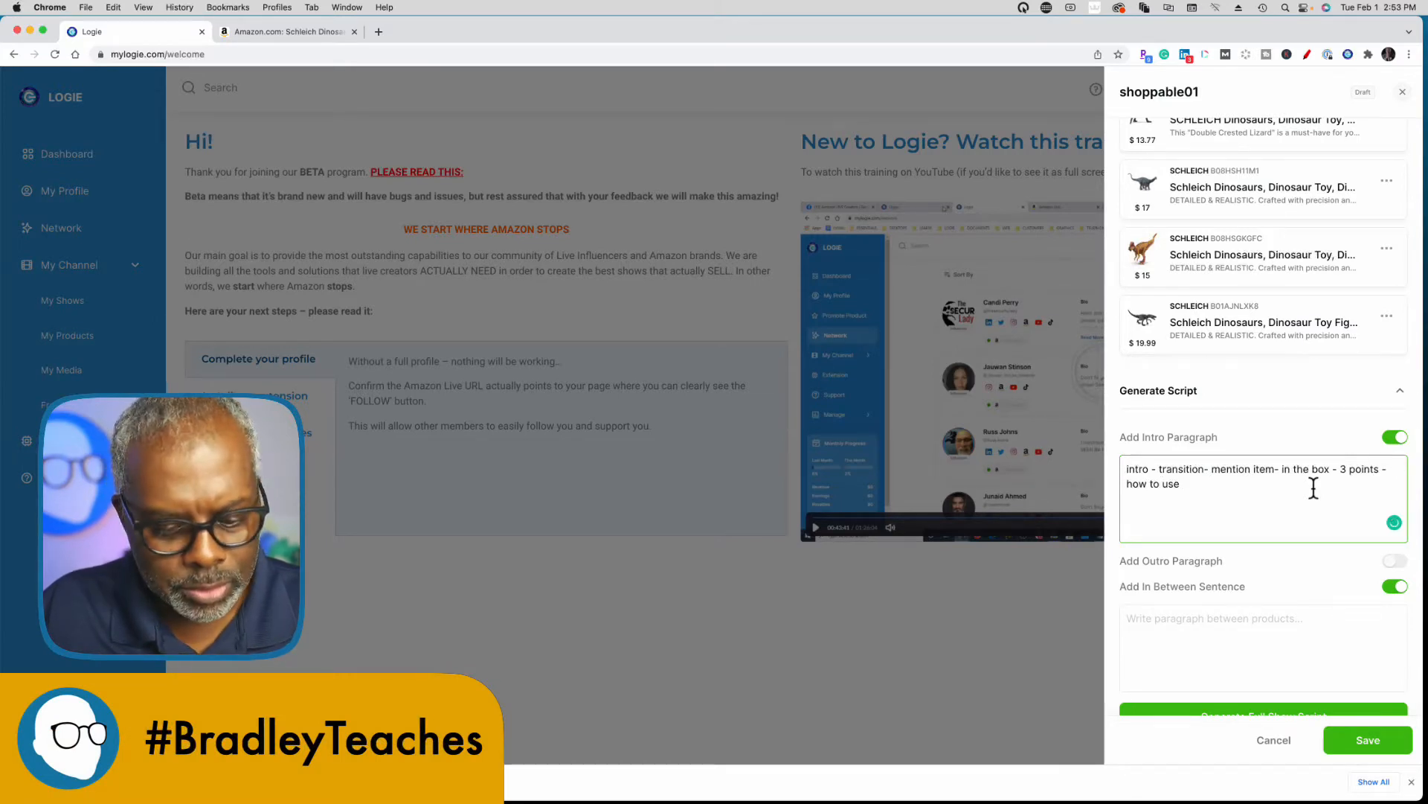
type(" - close")
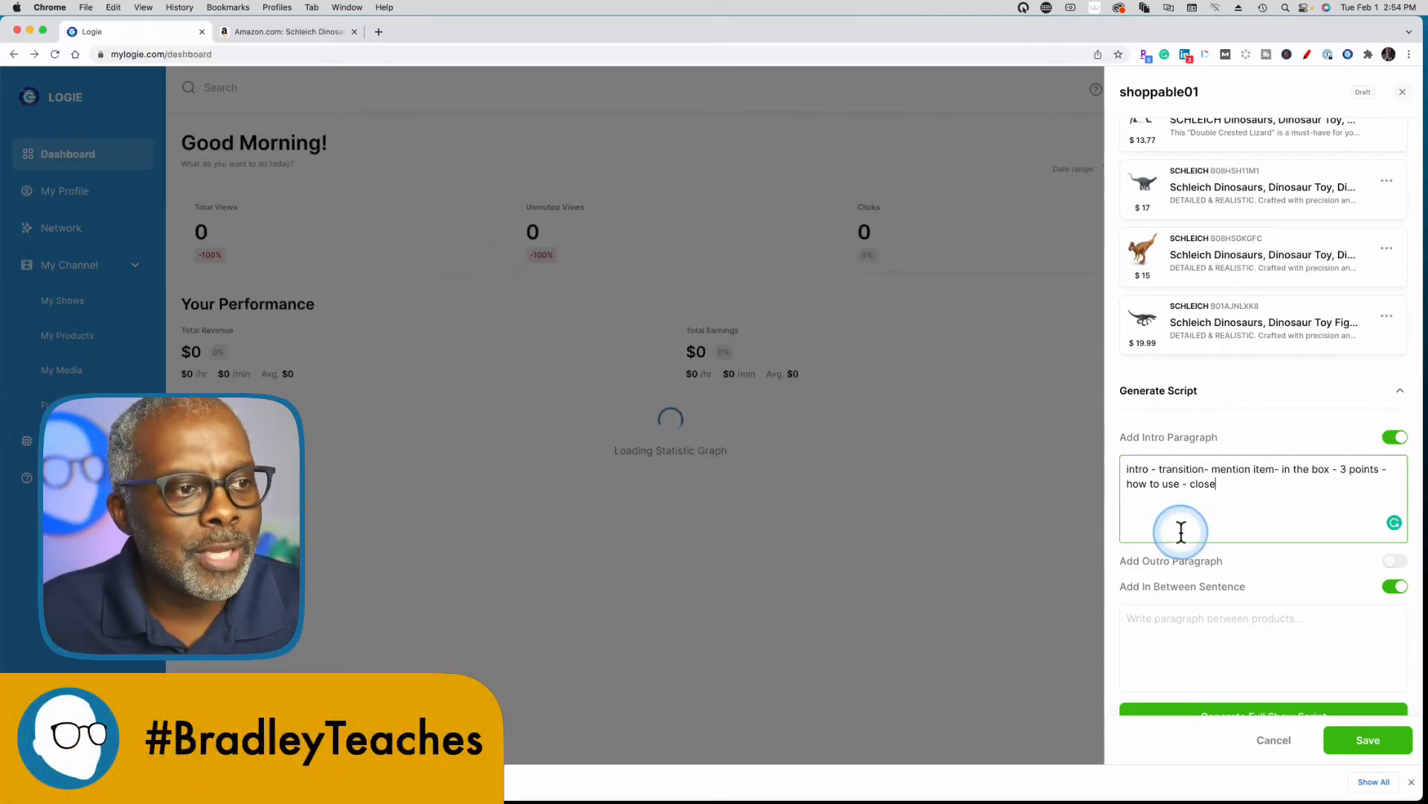
Copy the whole intro paragraph text into the in-between sentence field.
left_click(1221, 487)
left_click_drag(1221, 488, 1123, 485)
key("super+c")
scroll(1216, 596, "down", 3)
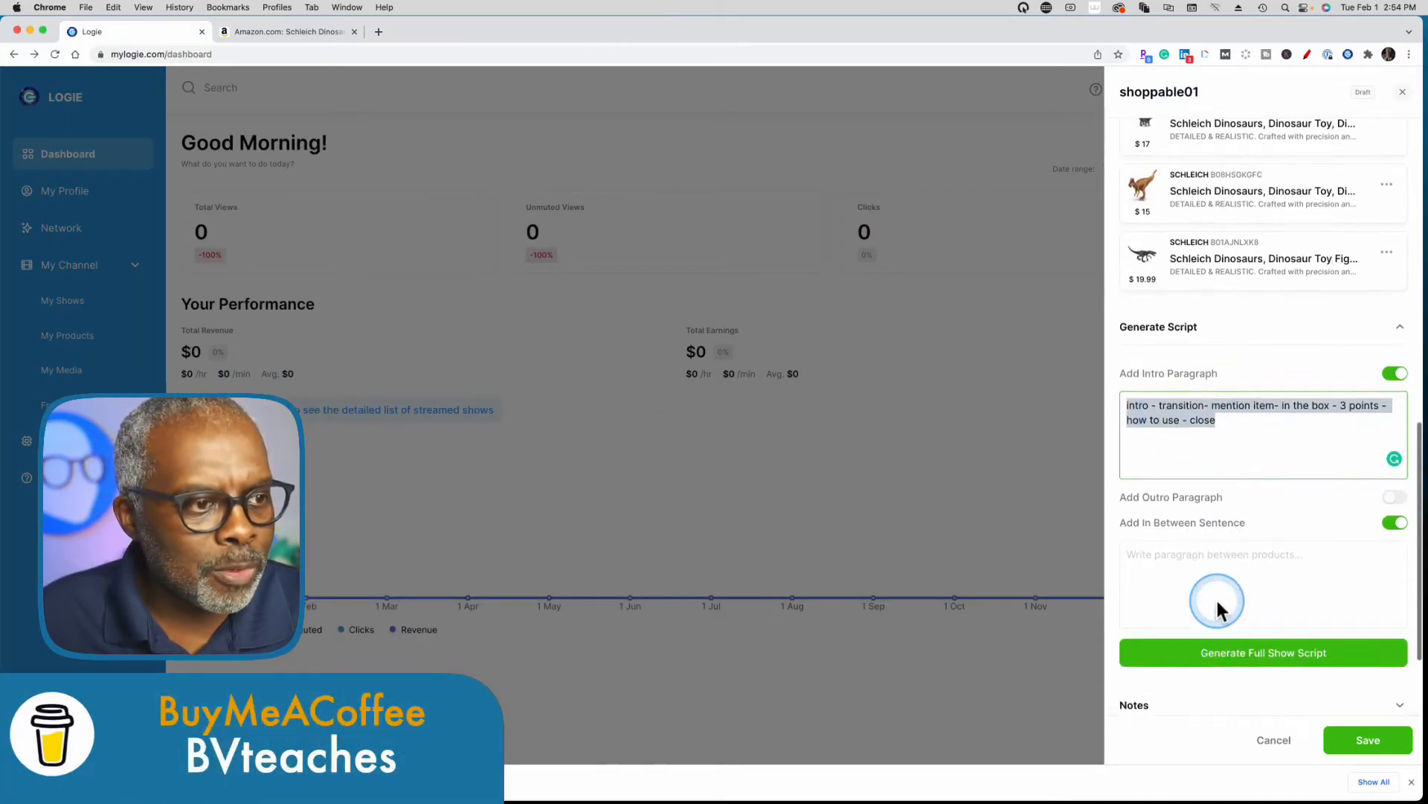
left_click(1143, 506)
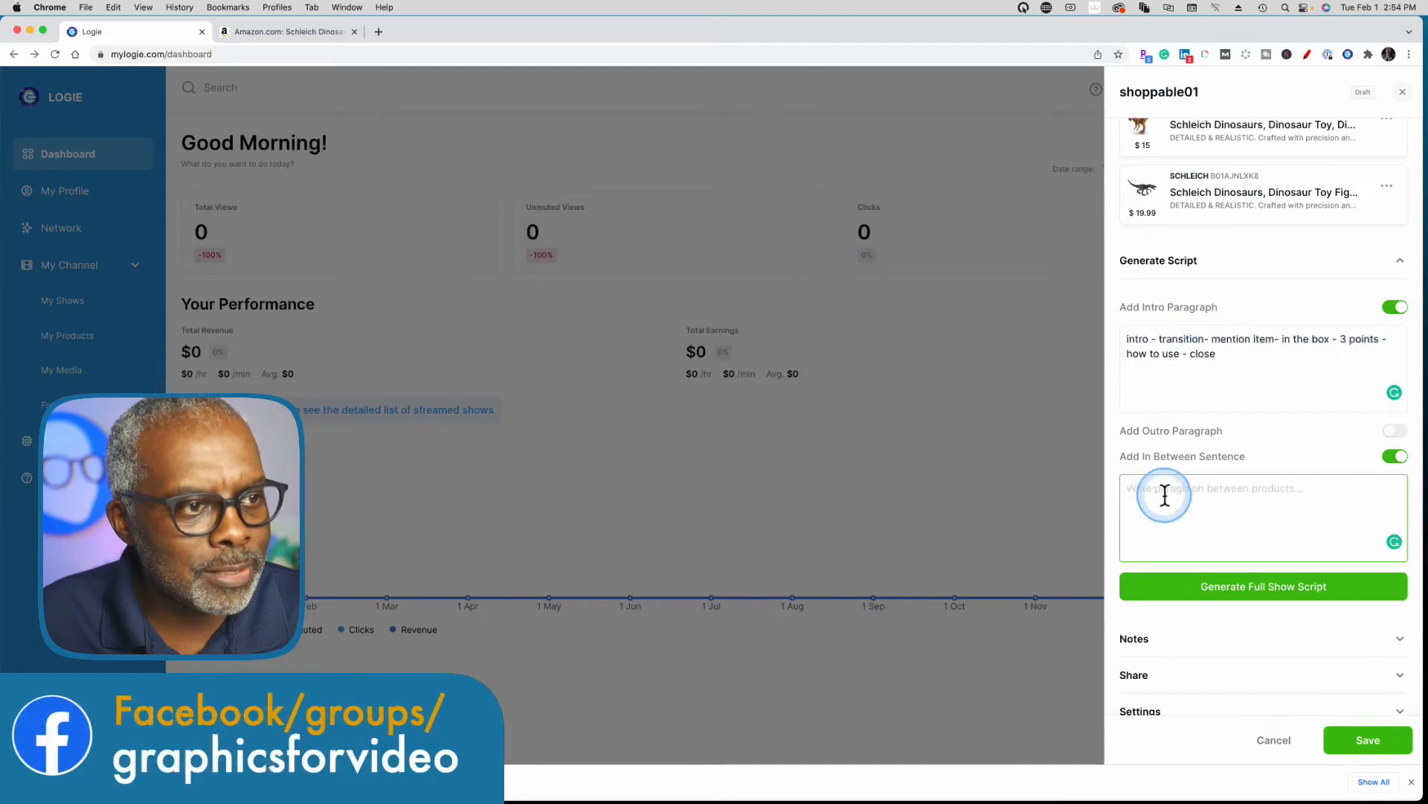
key("super+v")
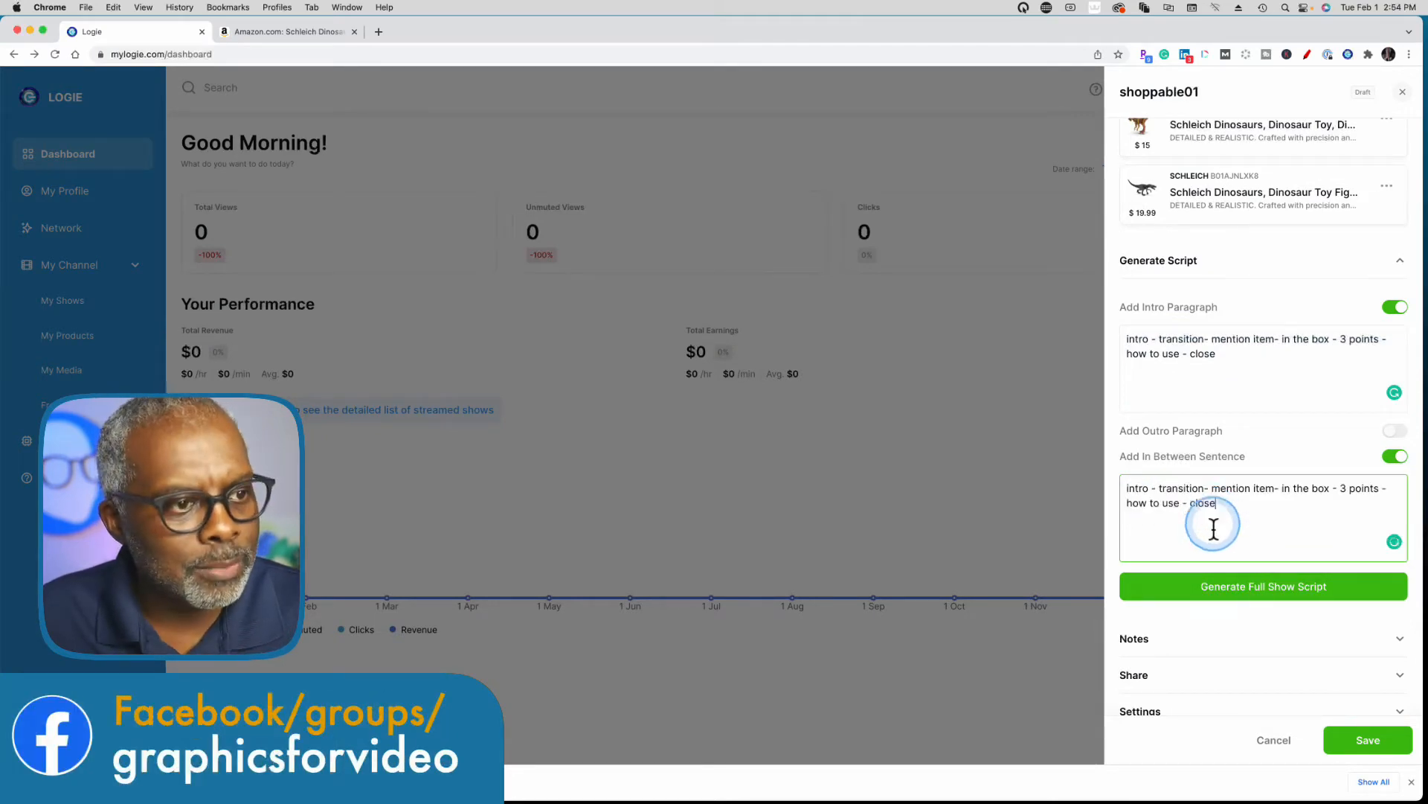
Generate the full show script and examine the product text and the outline placed between the products.
left_click(1221, 588)
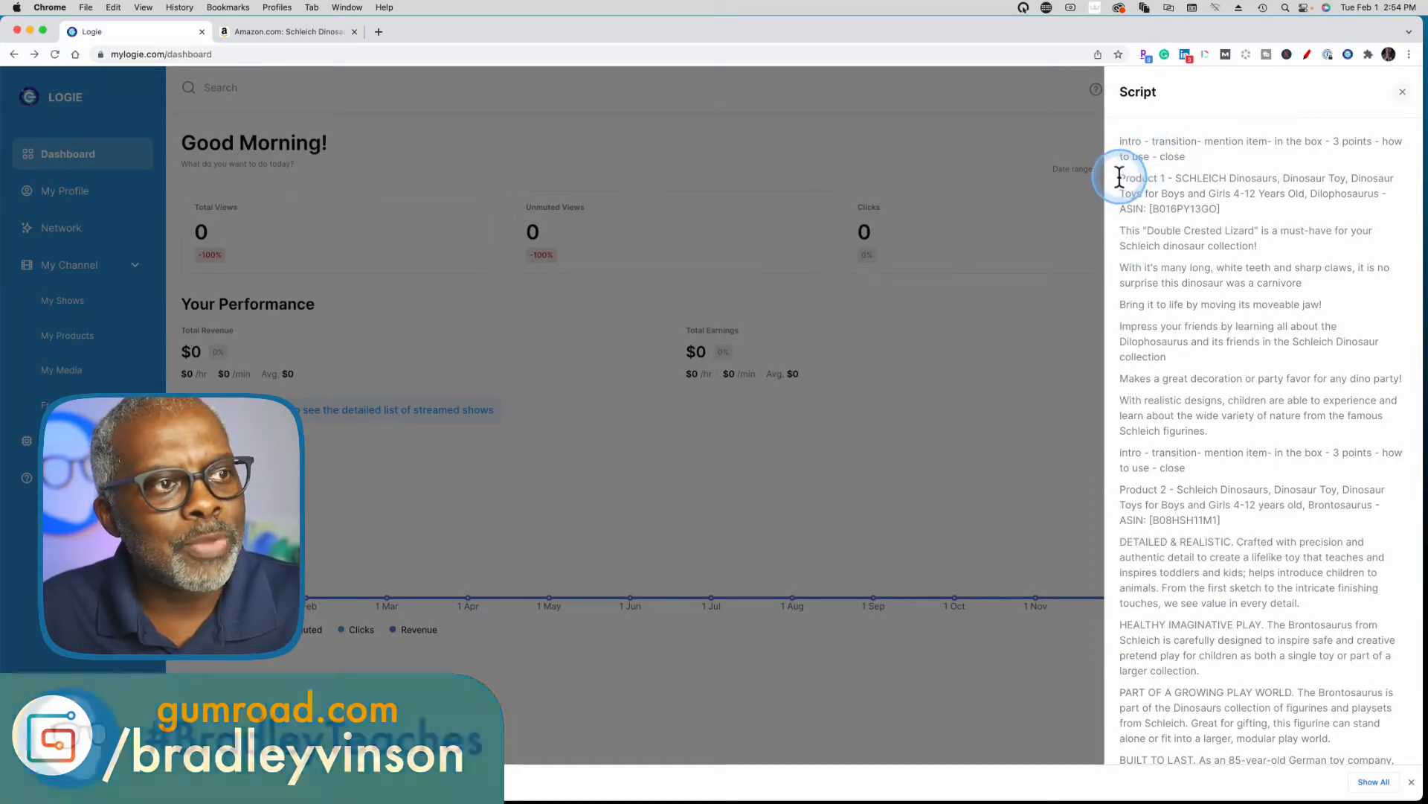
left_click_drag(1122, 178, 1198, 229)
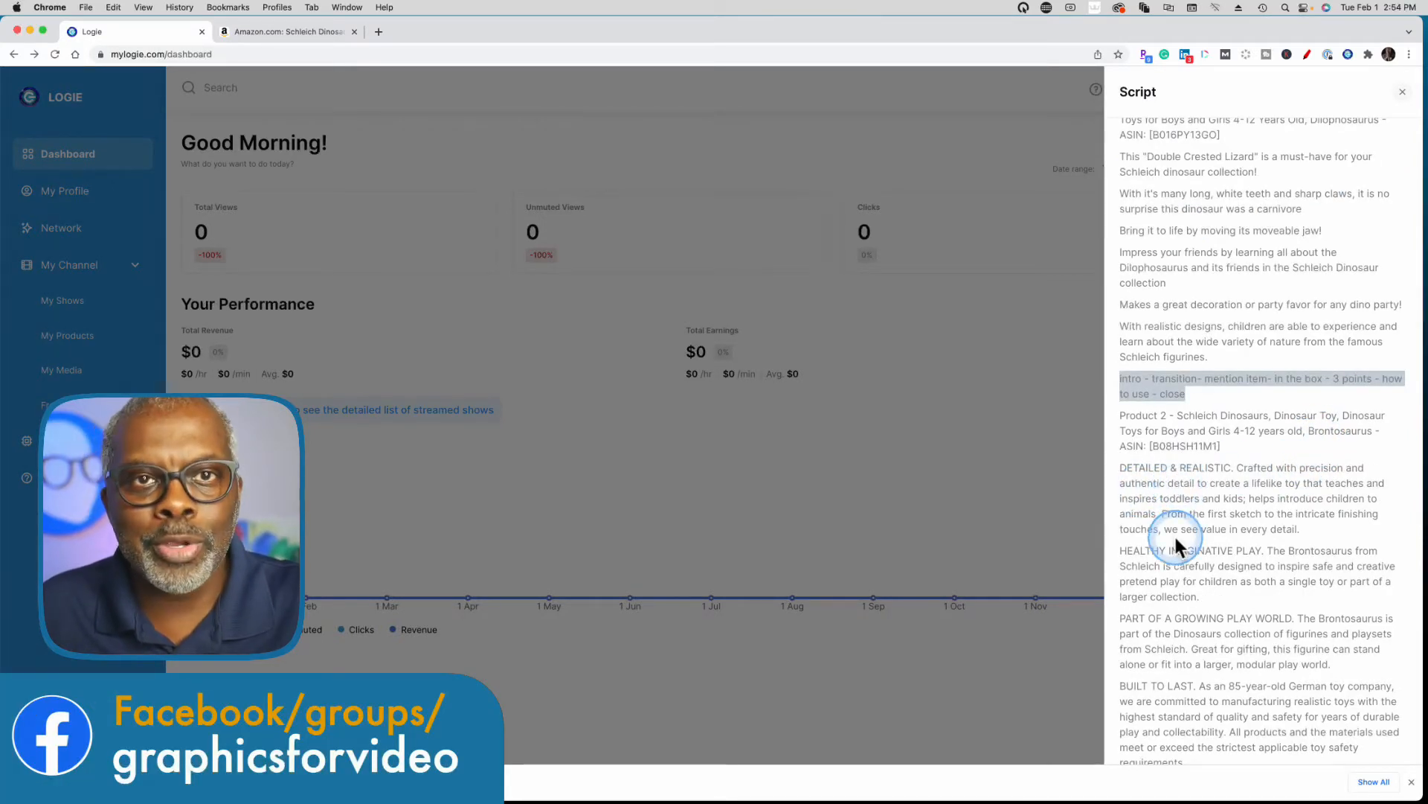
Review the rest of the generated script through Product 4 and copy the whole script to the clipboard.
scroll(1174, 533, "down", 5)
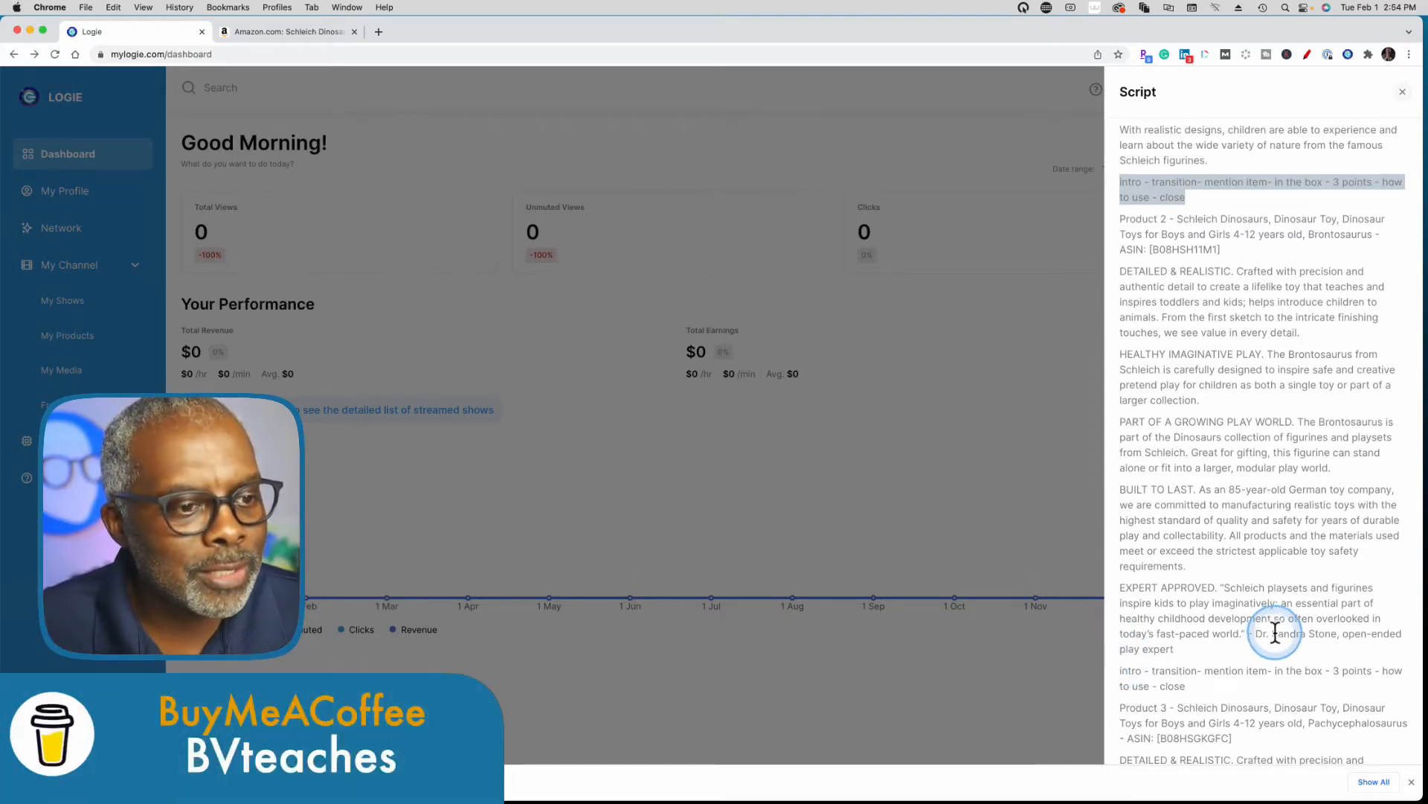
scroll(1235, 595, "up", 4)
scroll(1222, 569, "down", 19)
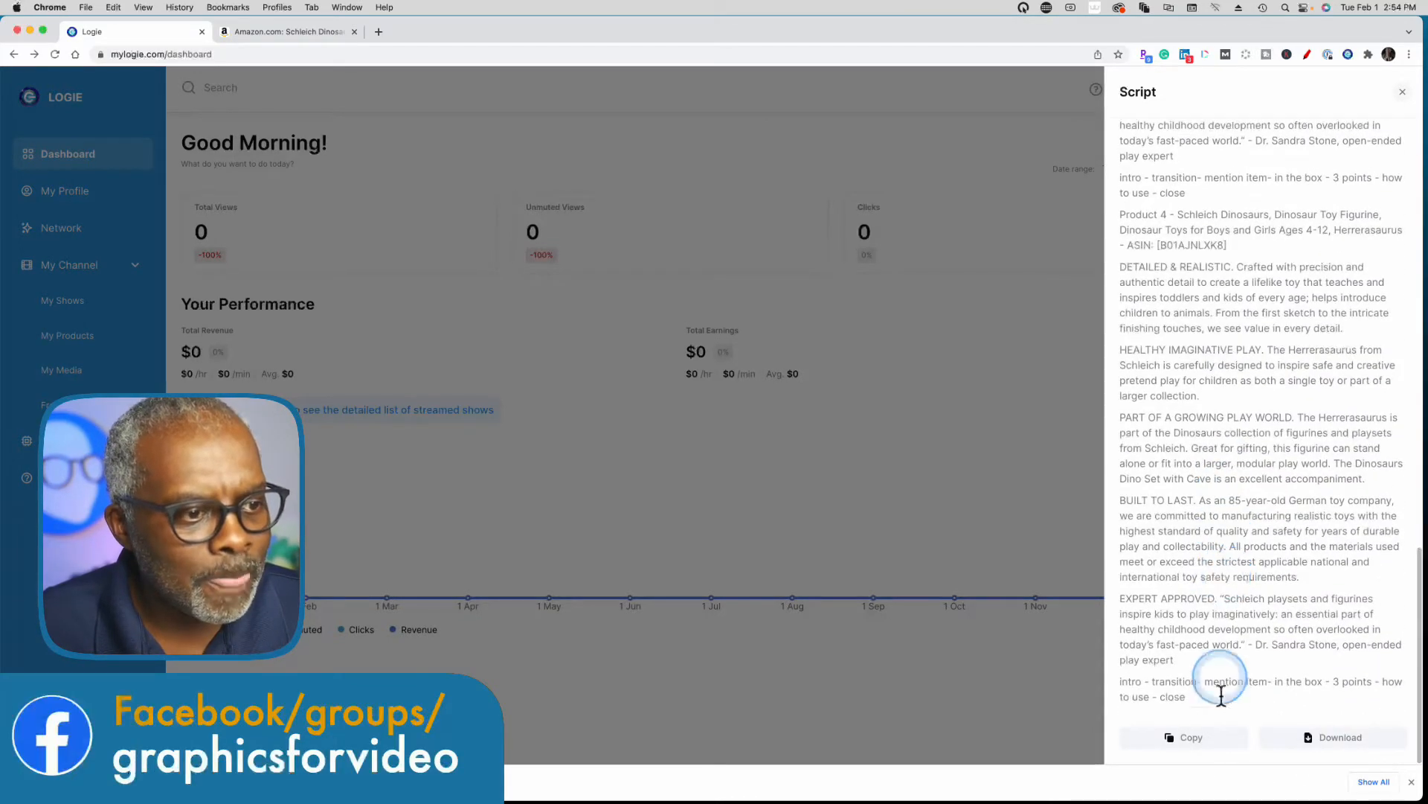
left_click(1190, 741)
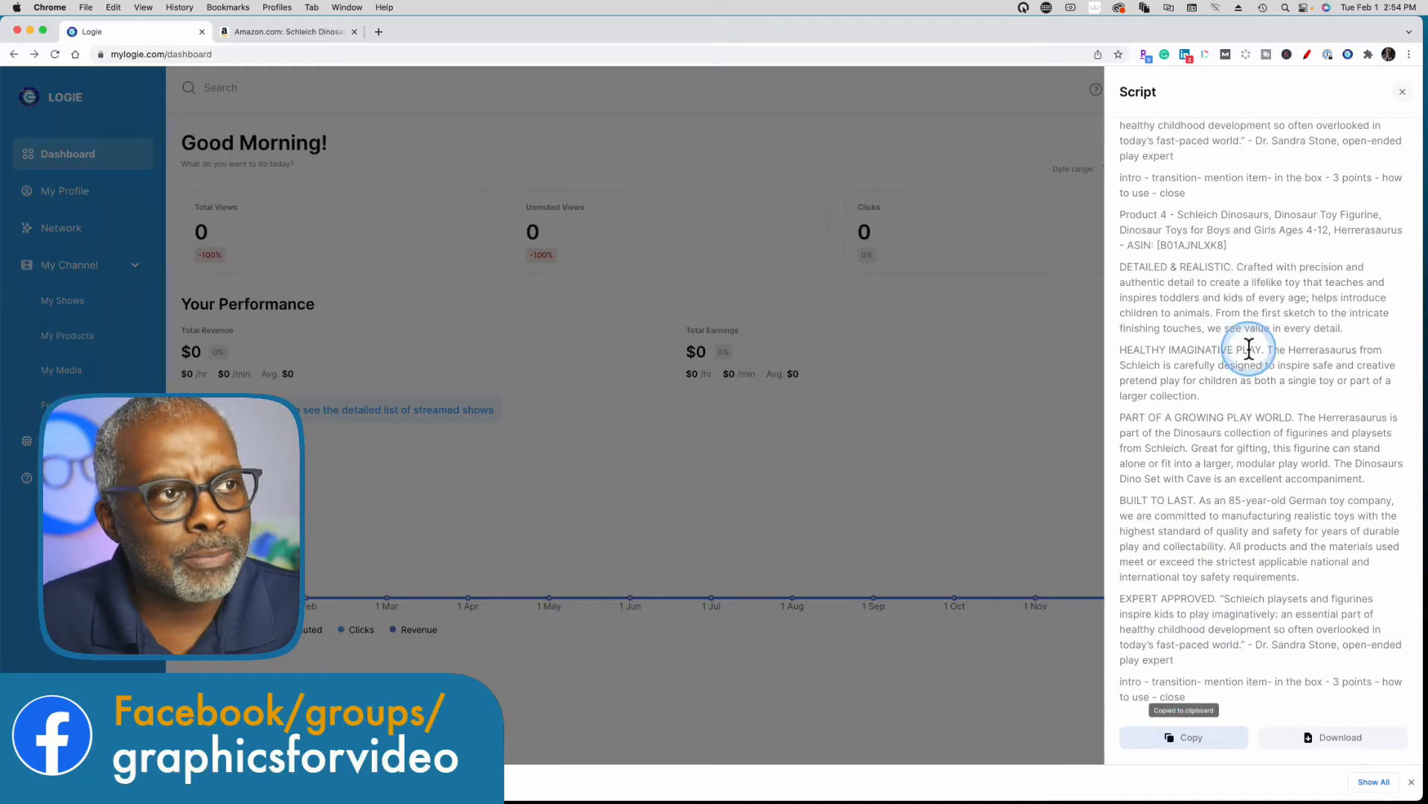
Start generating a thumbnail for the shoppable01 show and choose the "Home - General 12" template.
scroll(1249, 348, "up", 8)
scroll(1250, 348, "up", 10)
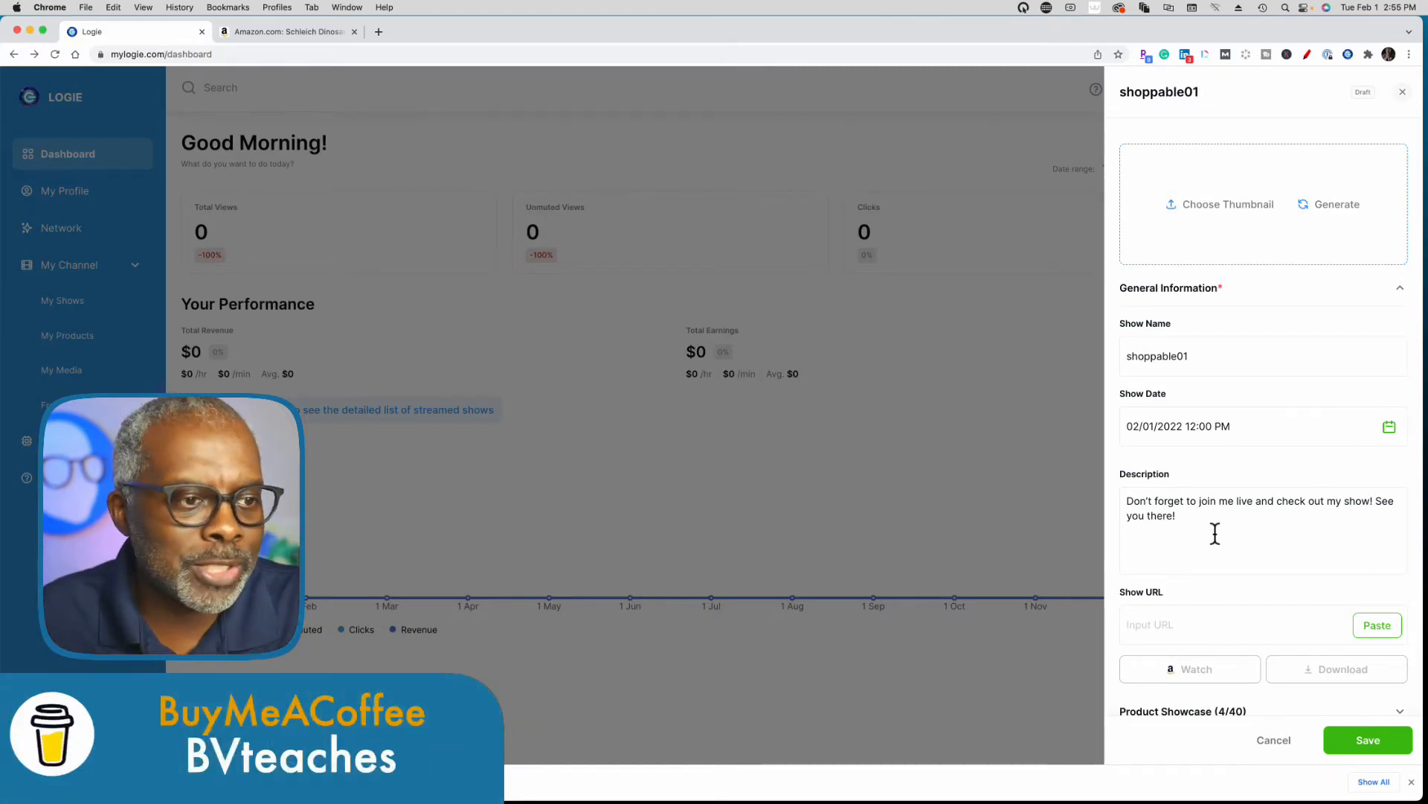
left_click(1336, 206)
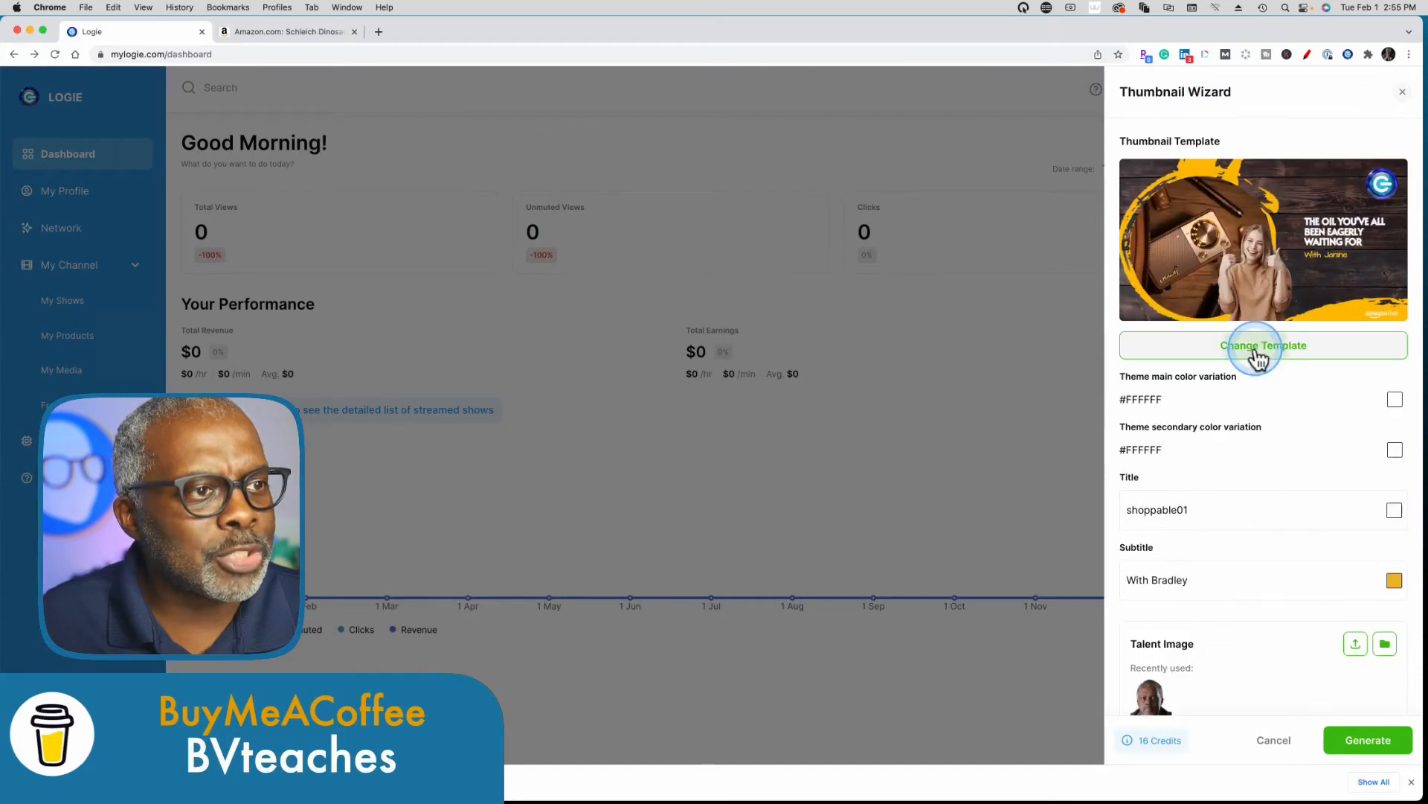
left_click(1256, 348)
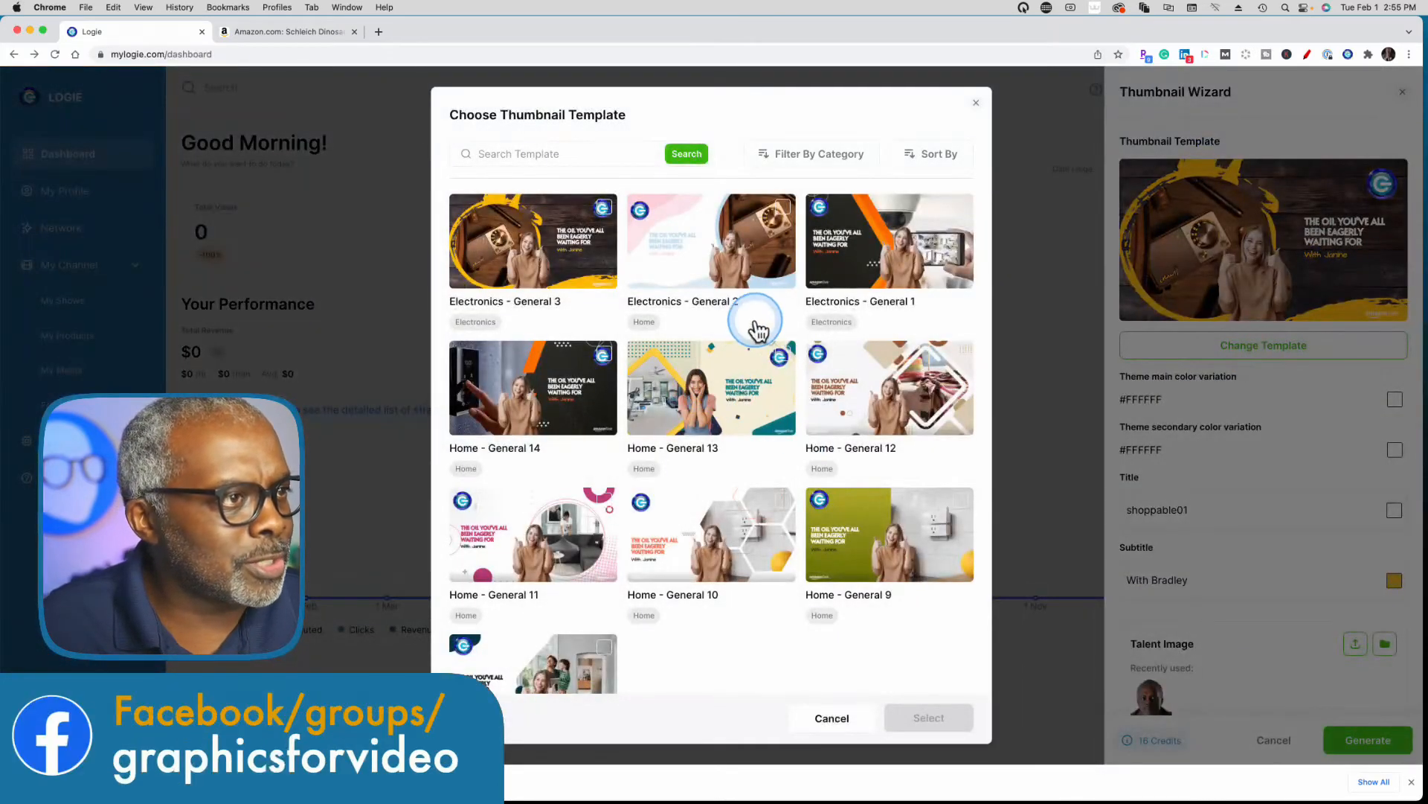
left_click(905, 388)
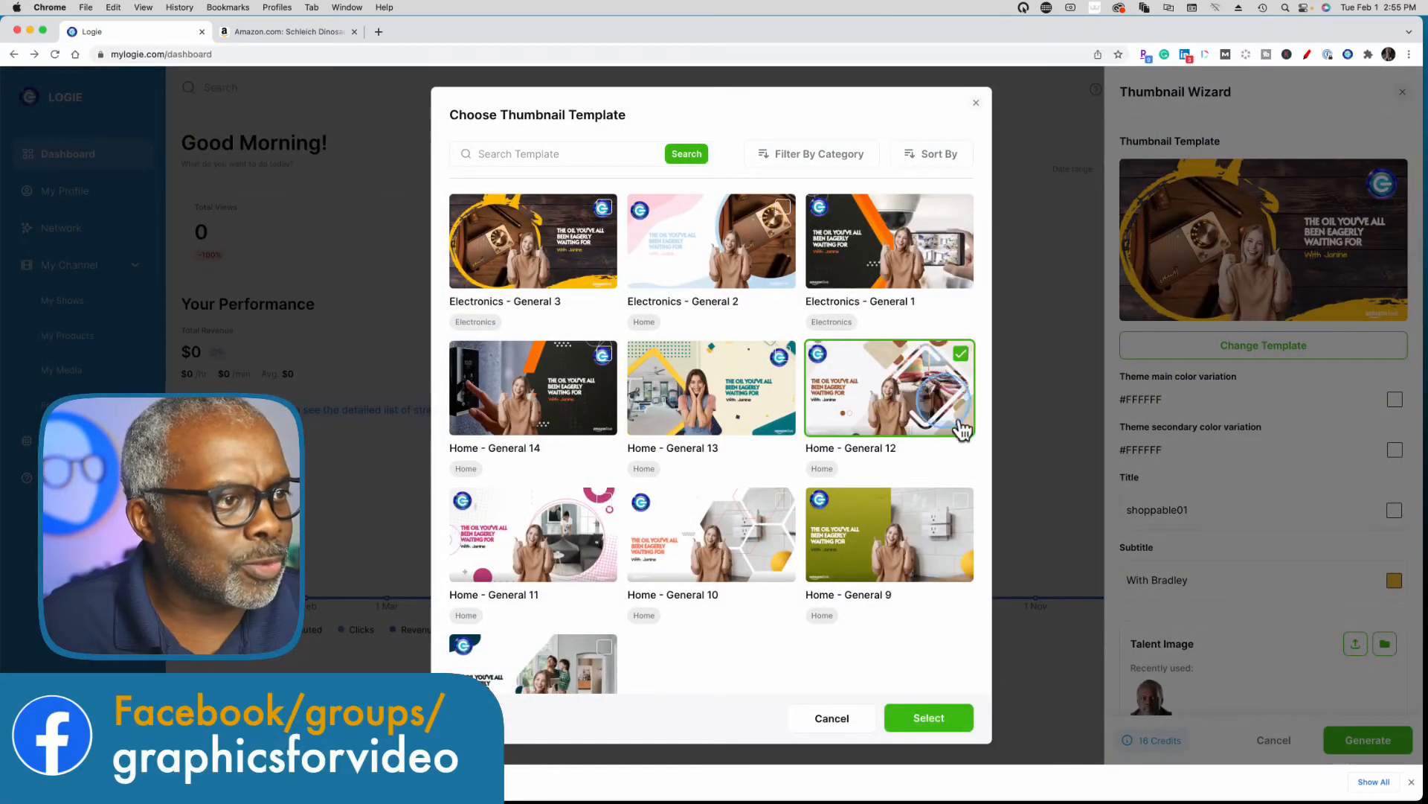
left_click(928, 717)
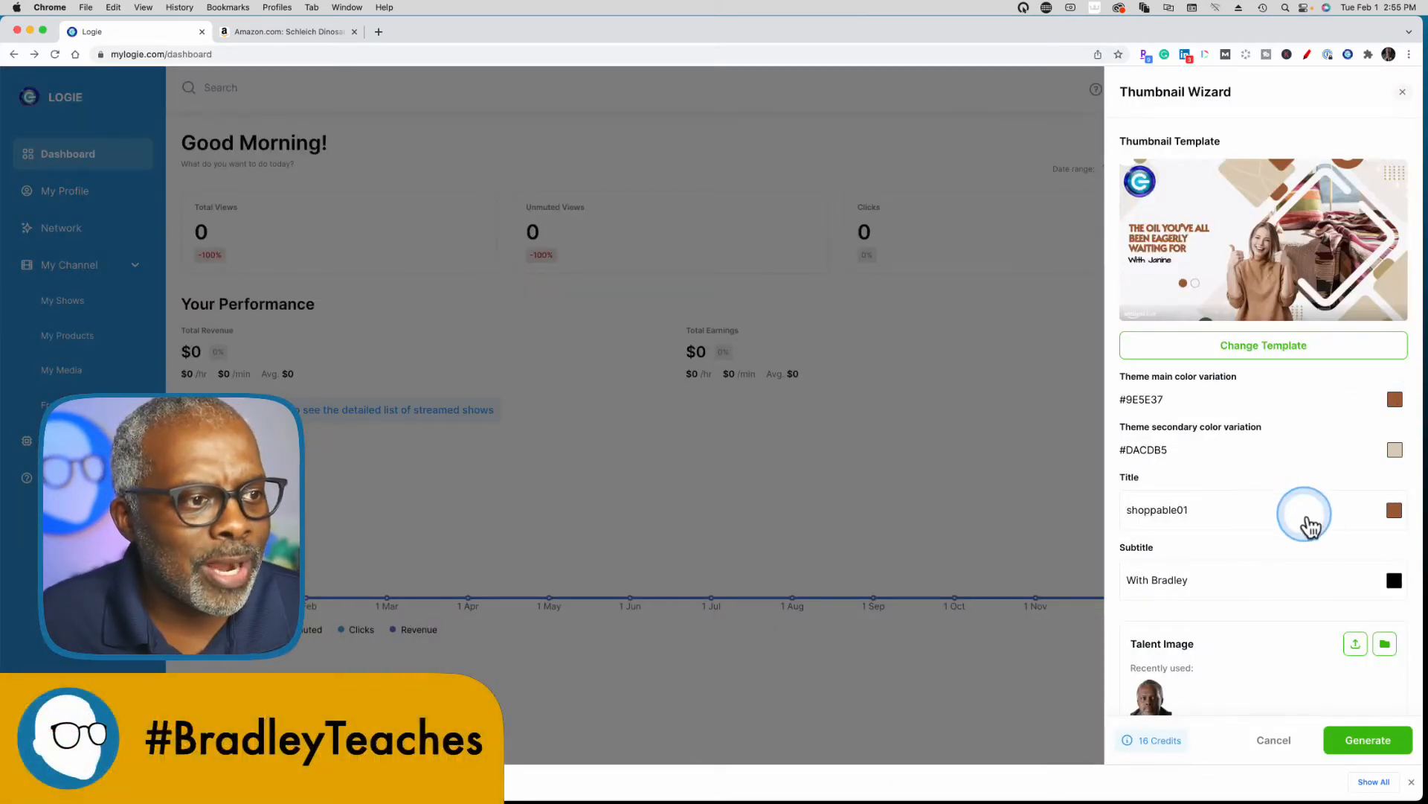
Set the thumbnail title to "REVIEW: MY FAV DINO!" and append "Teaches" to the subtitle.
double_click(1163, 510)
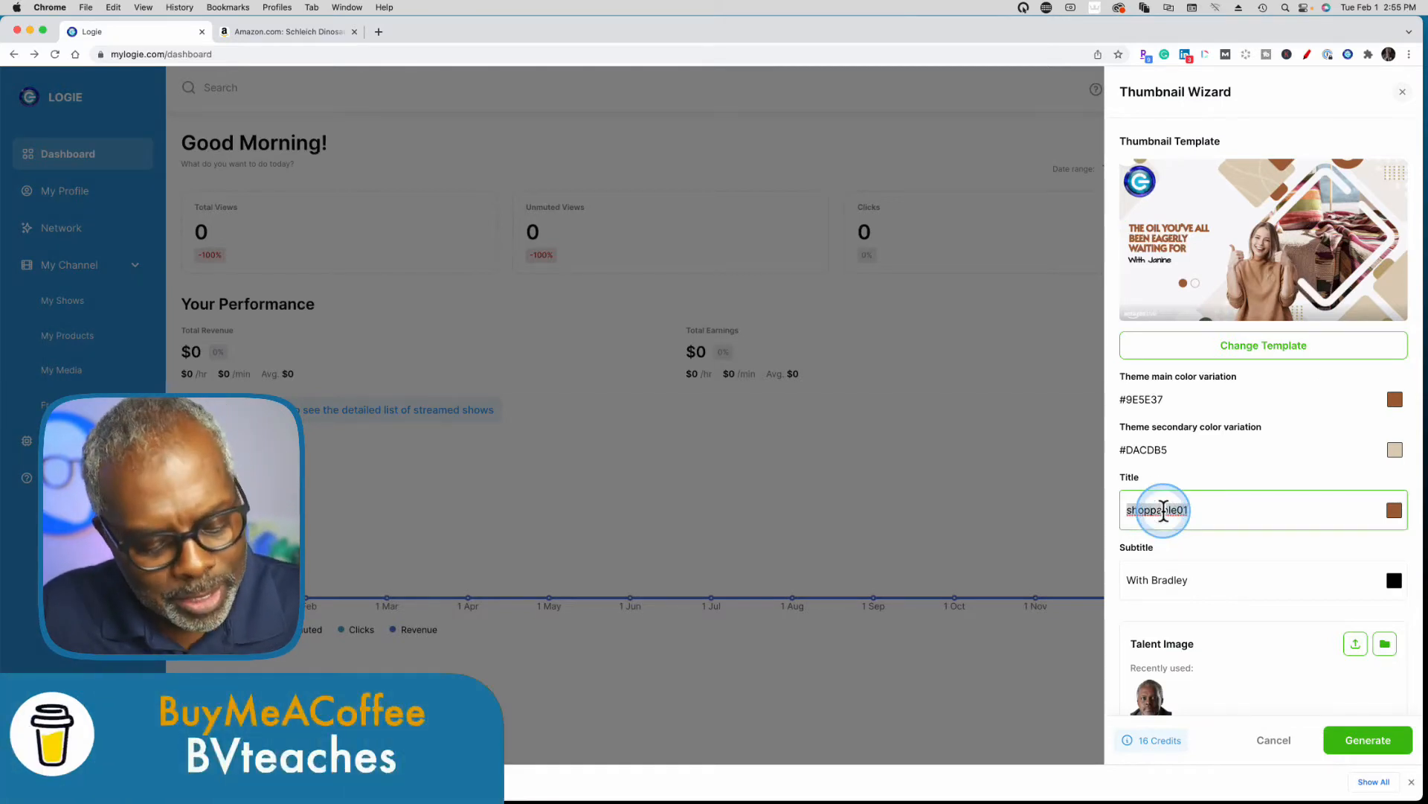
type("REVIEW:")
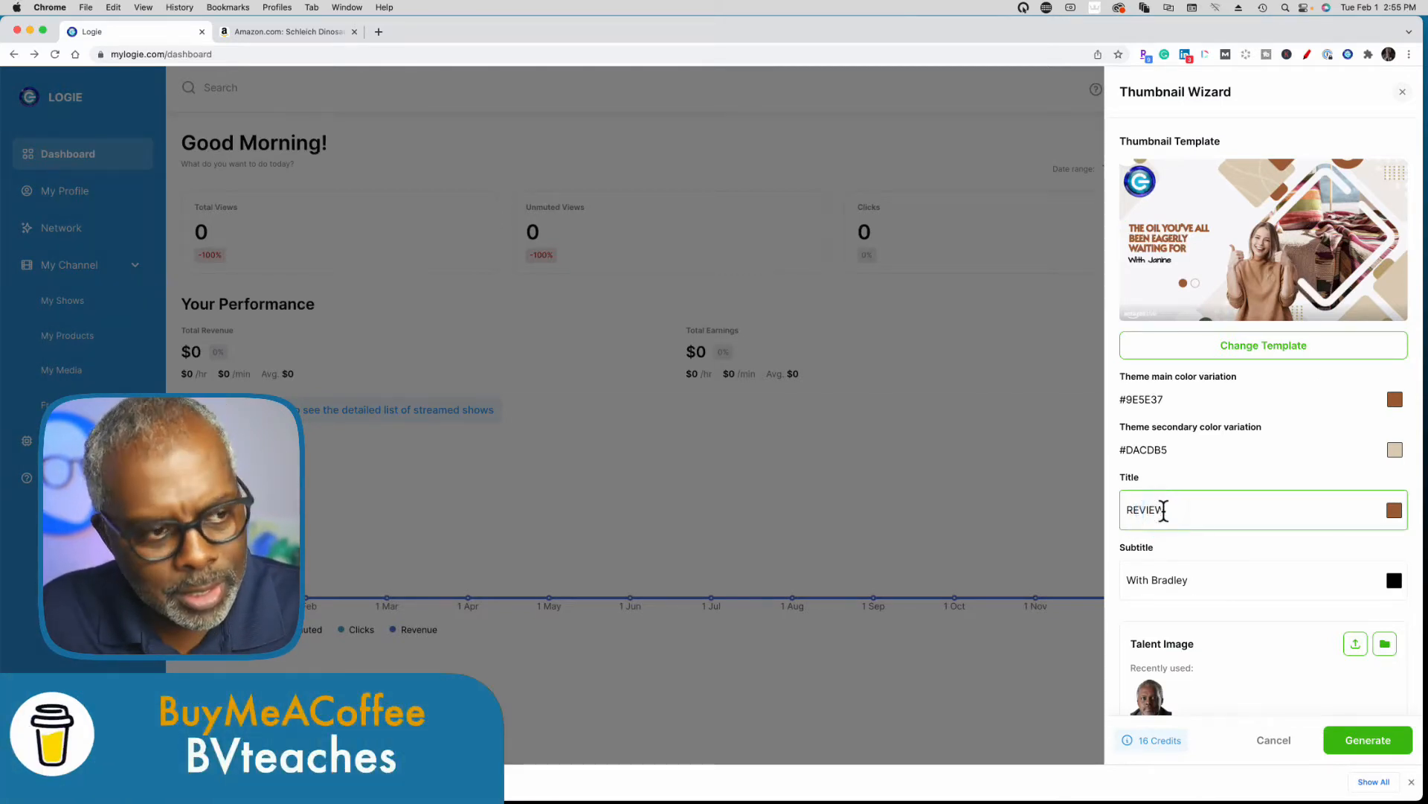
type(" MY FAV")
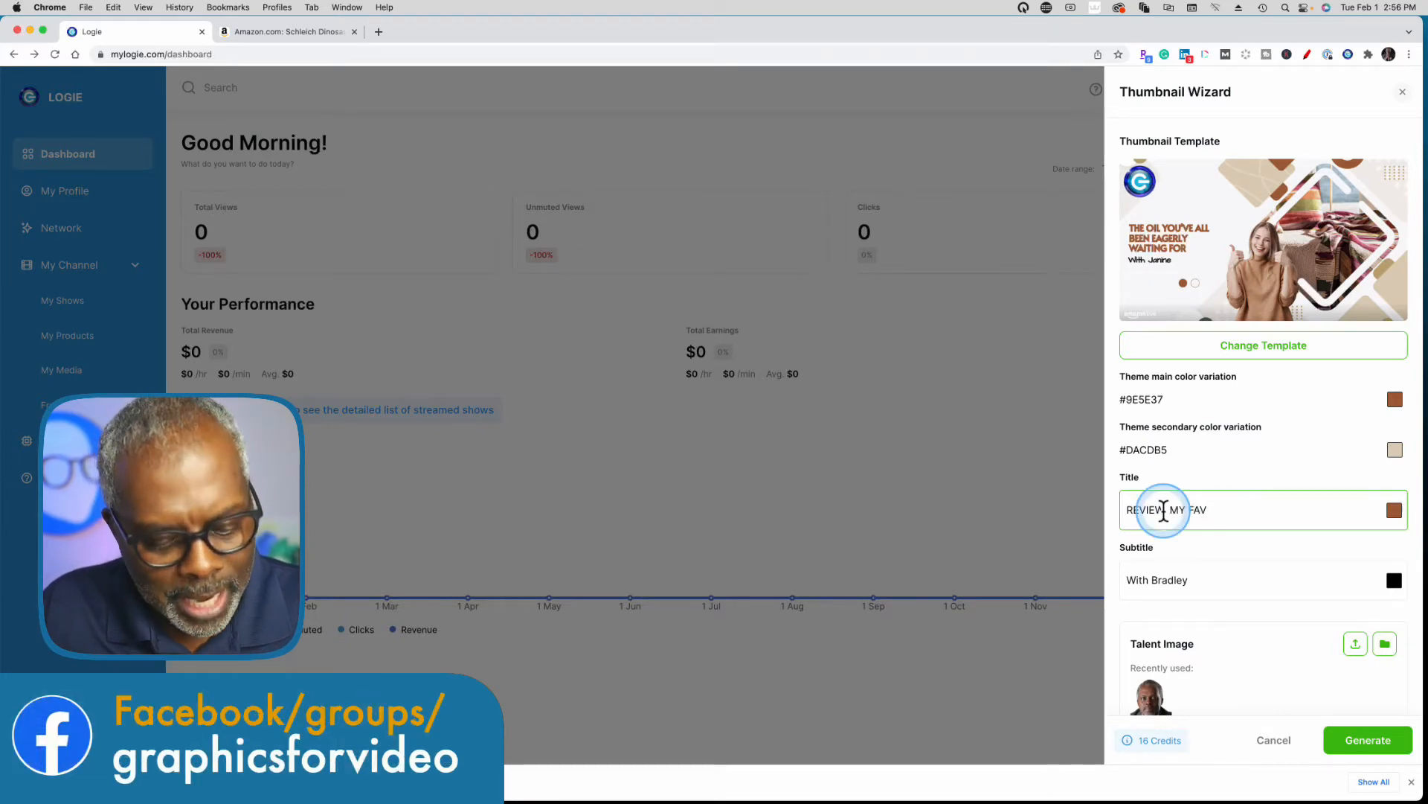
type(" DINO!")
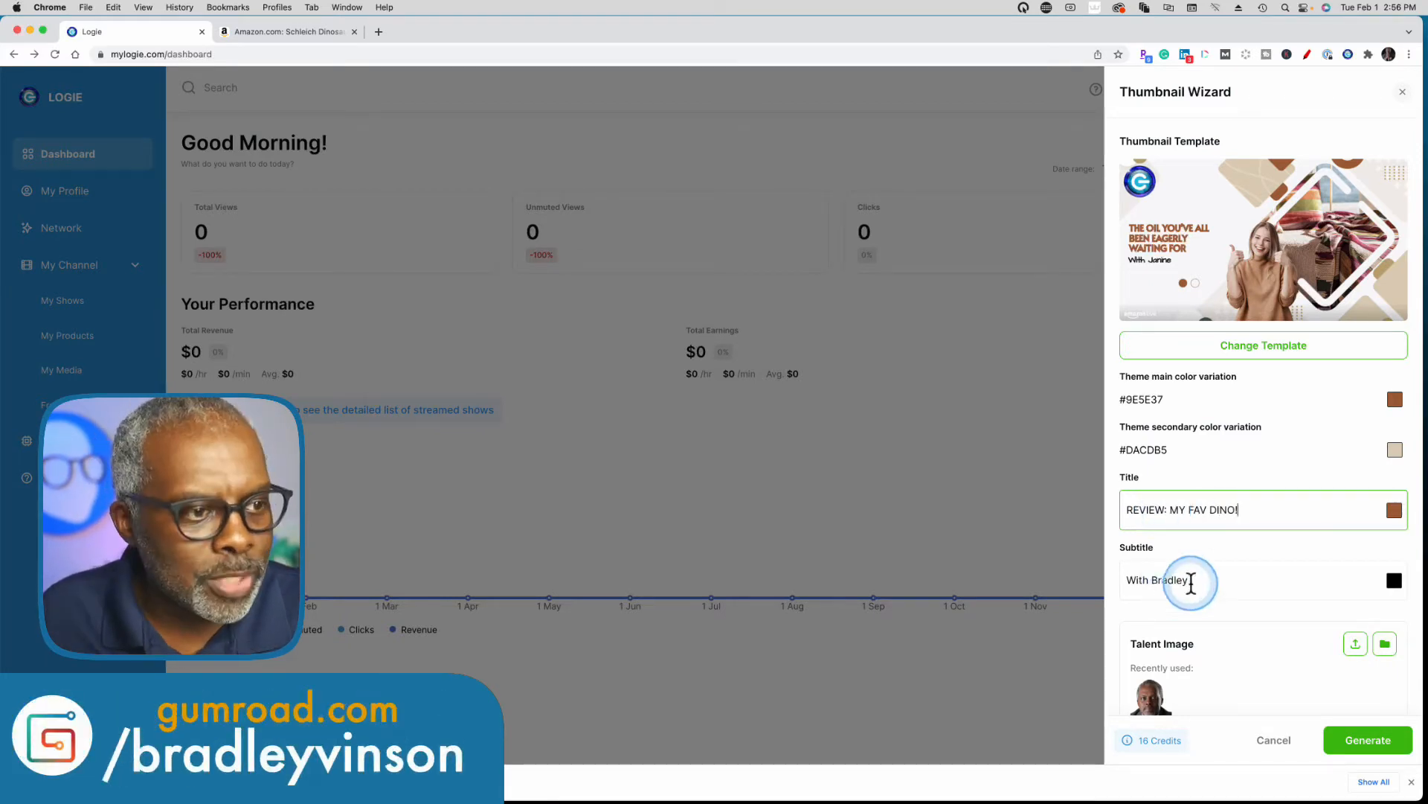
left_click(1191, 580)
type("Tea")
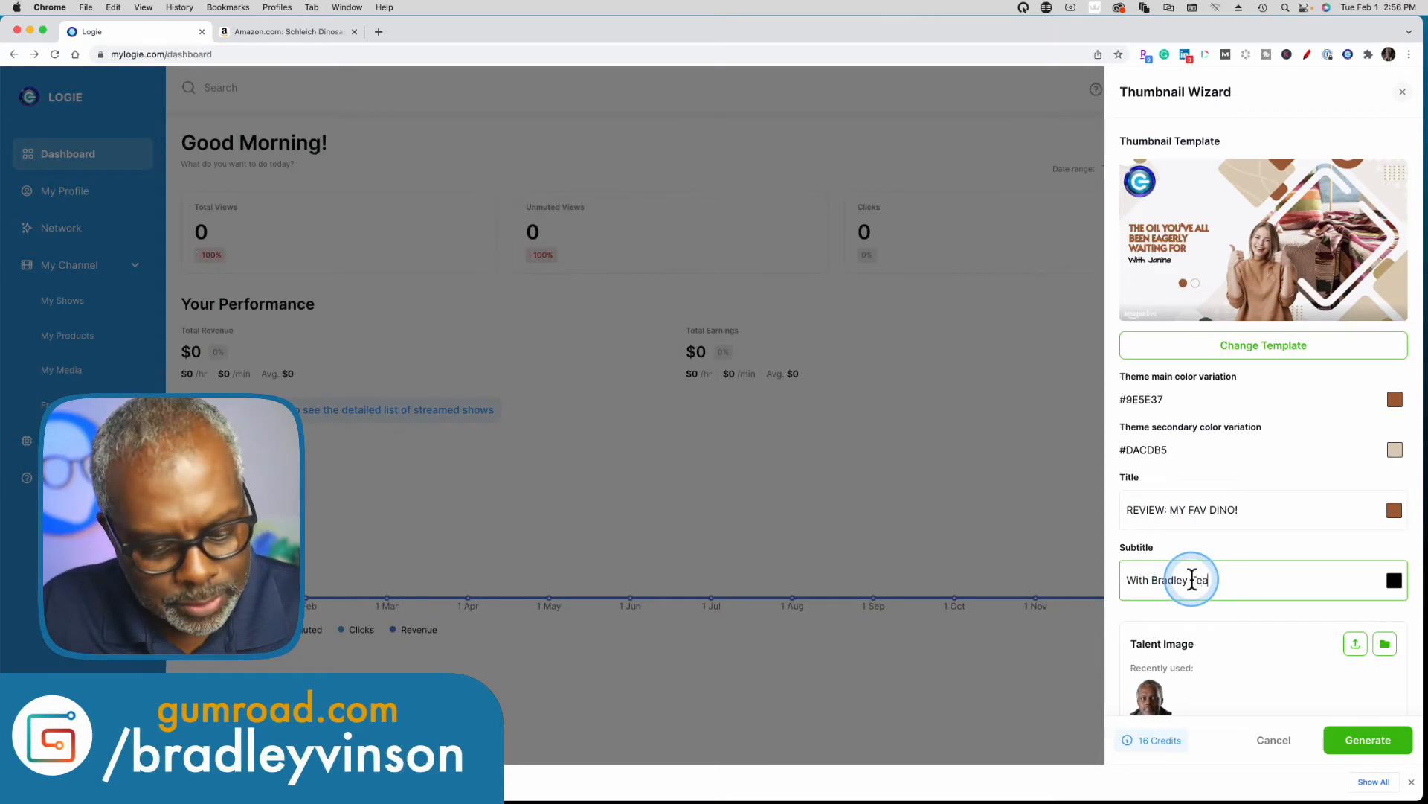
type("ches")
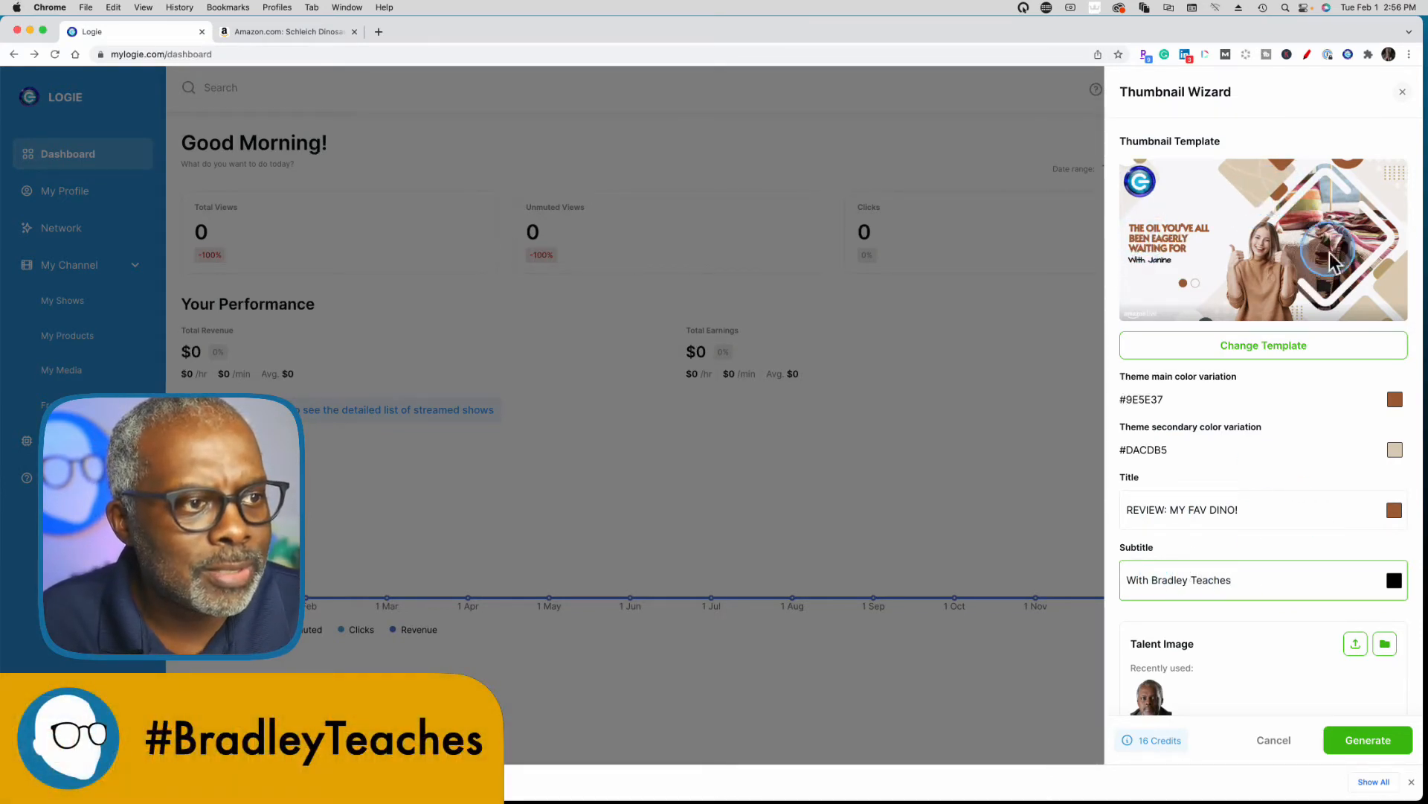
Set the theme main color to dark green #417505 and use the recently used portrait as the talent image.
left_click(1394, 402)
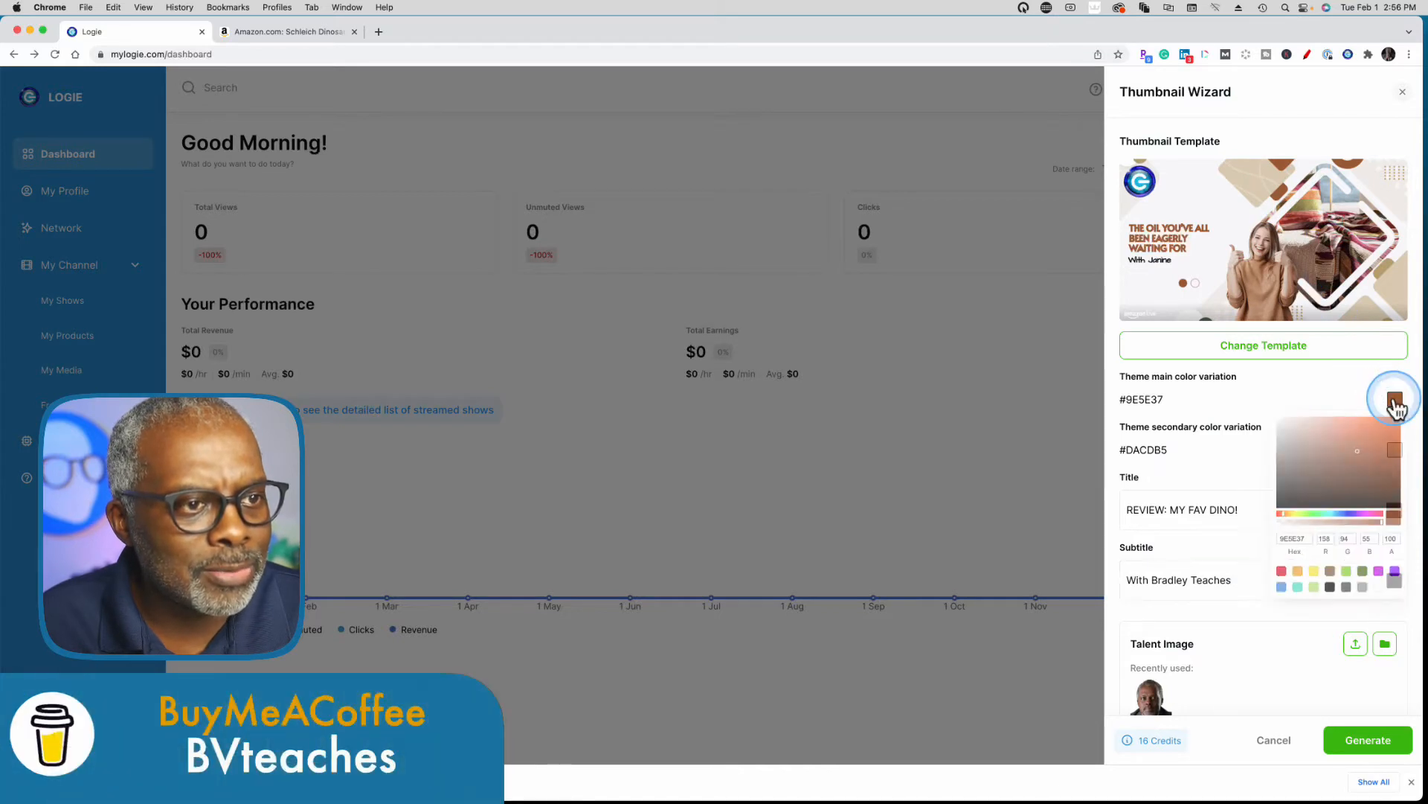
left_click(1362, 579)
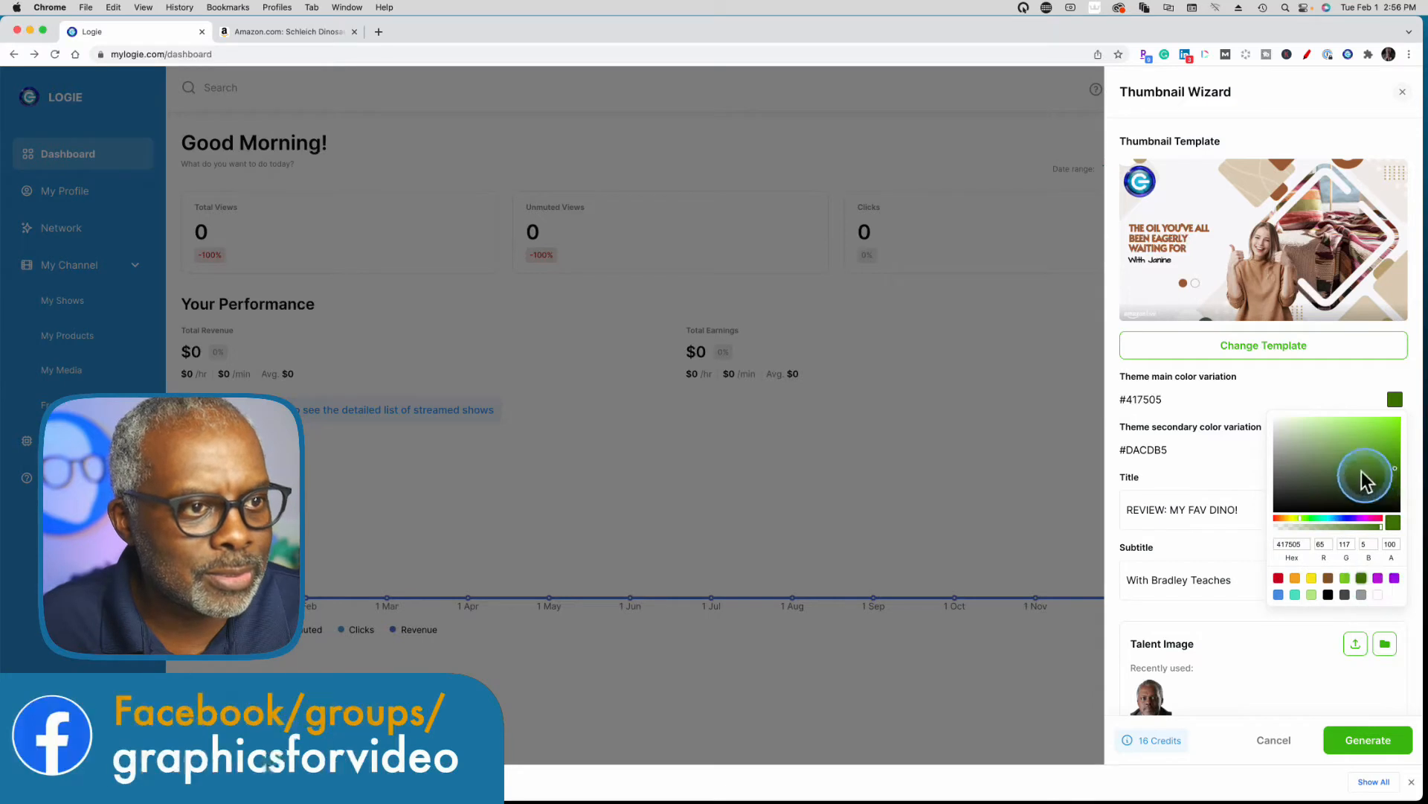
left_click(1147, 639)
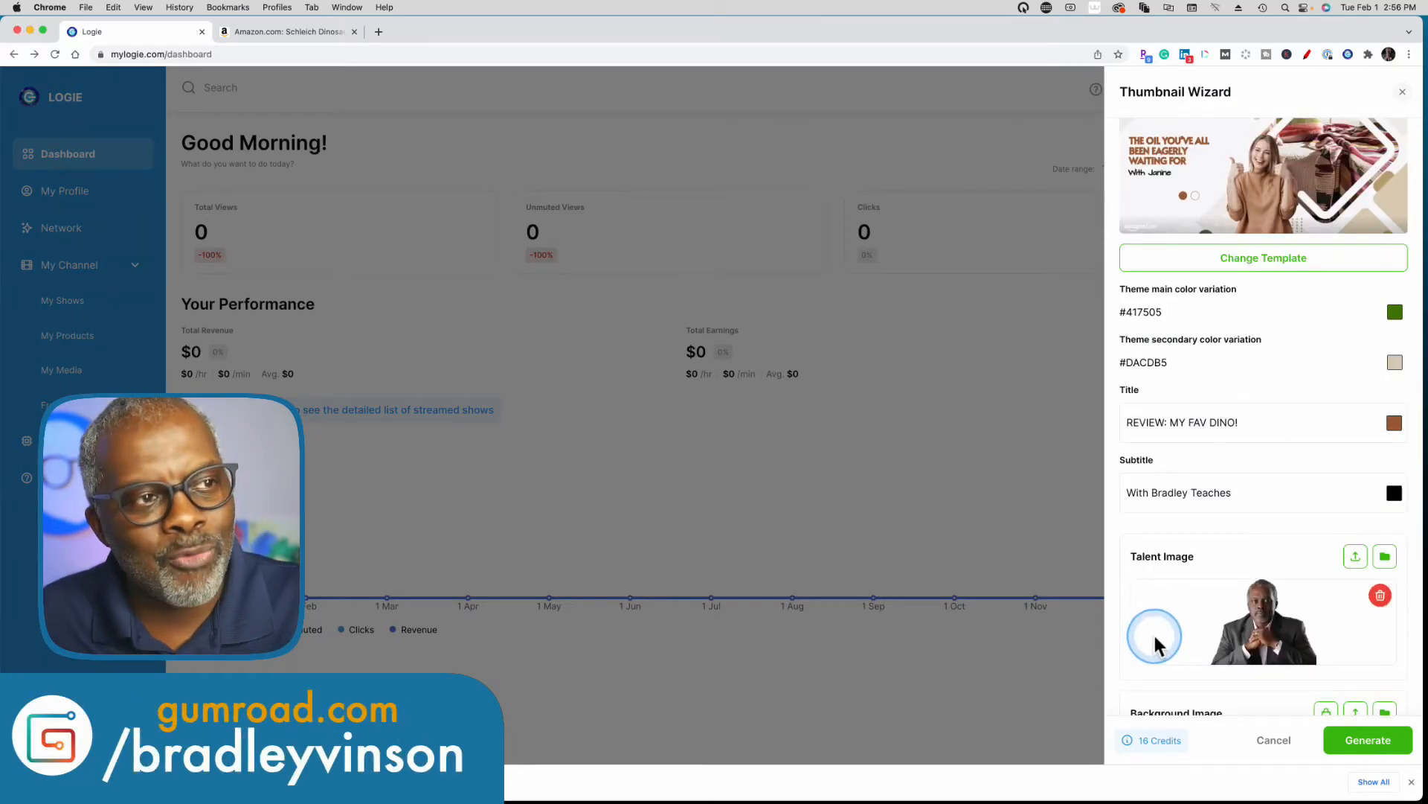
Use the first product picture, the dark blue crested dinosaur, as the thumbnail's background image.
scroll(1257, 569, "down", 3)
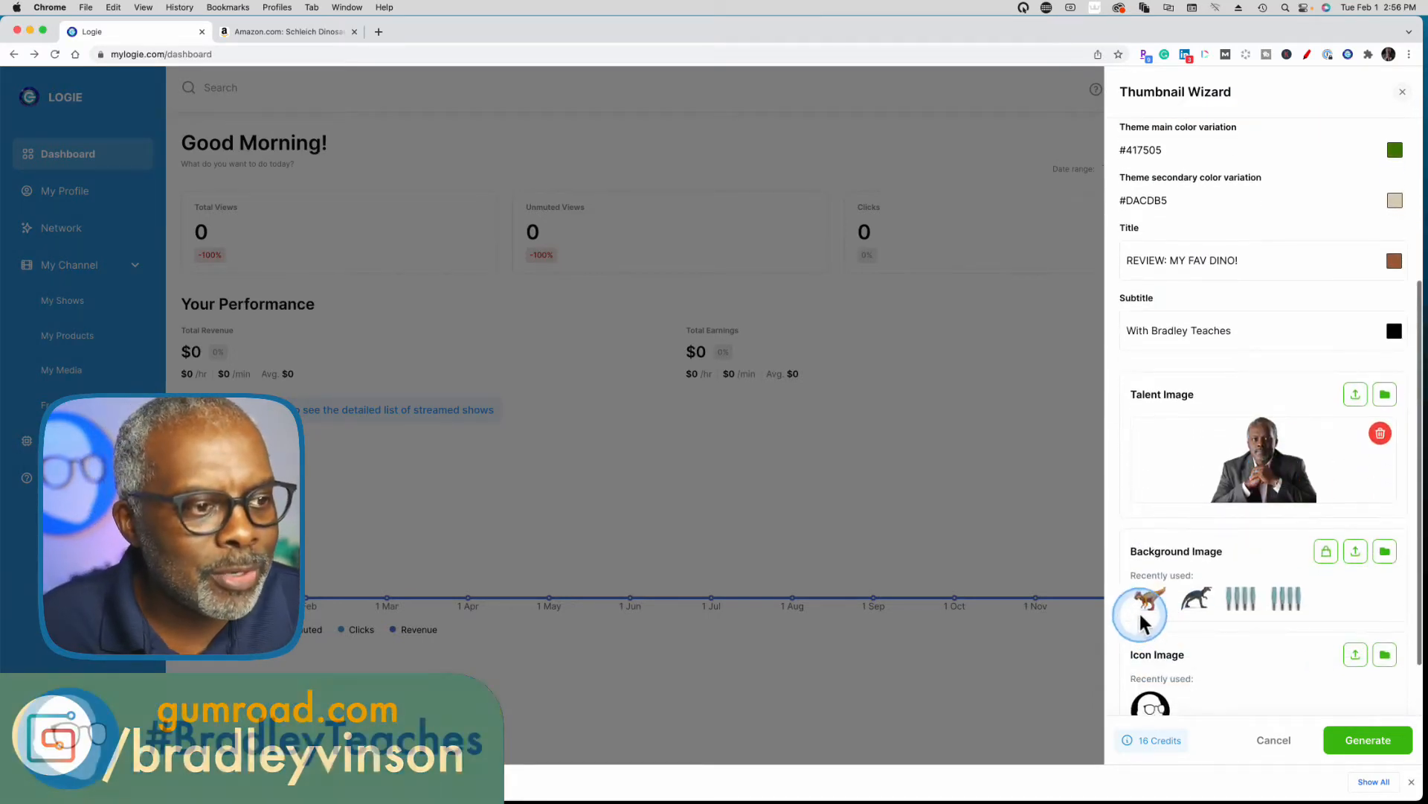
left_click(1327, 552)
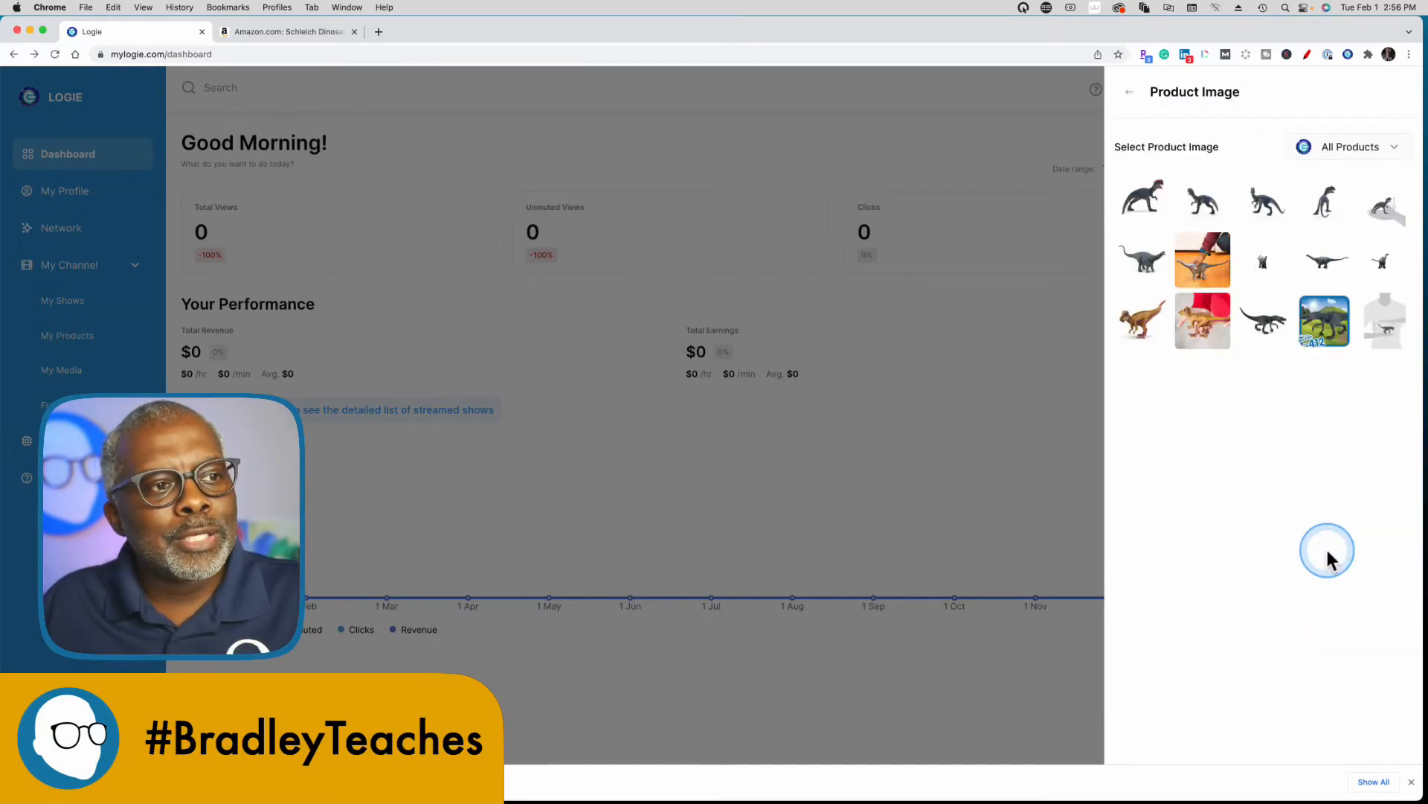
left_click(1119, 343)
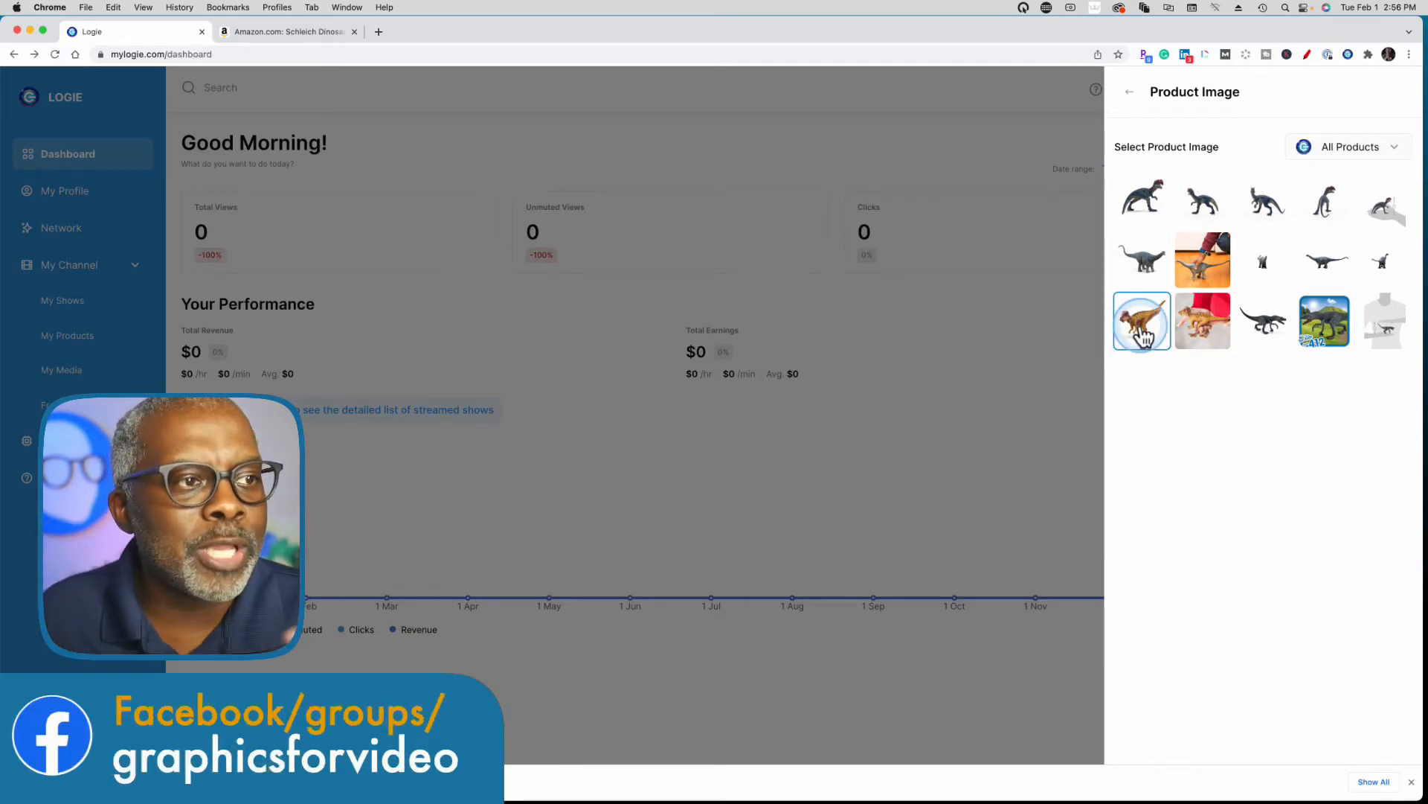
left_click(1144, 199)
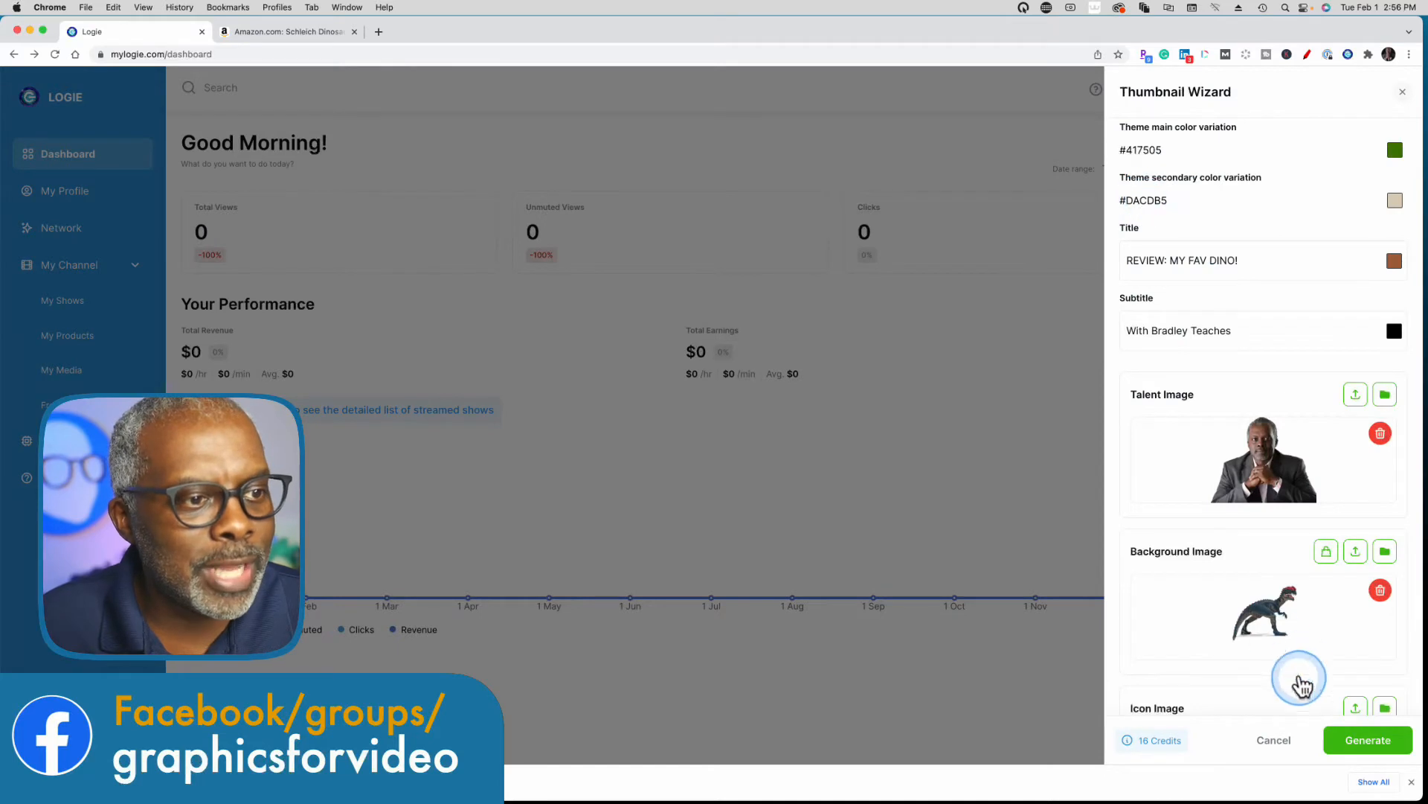
Use the recently used glasses-face logo as the icon image and generate the thumbnail.
scroll(1285, 654, "down", 4)
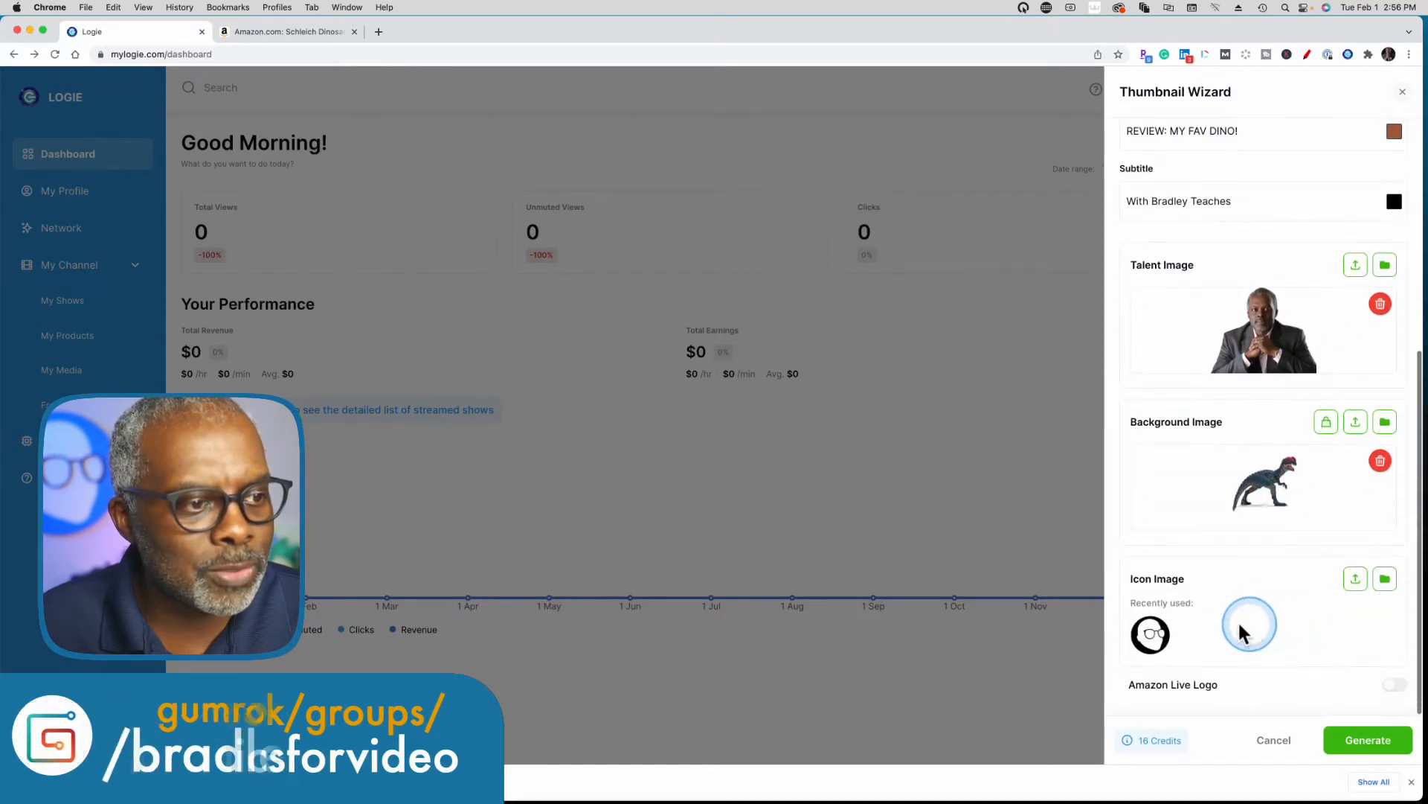
left_click(1151, 639)
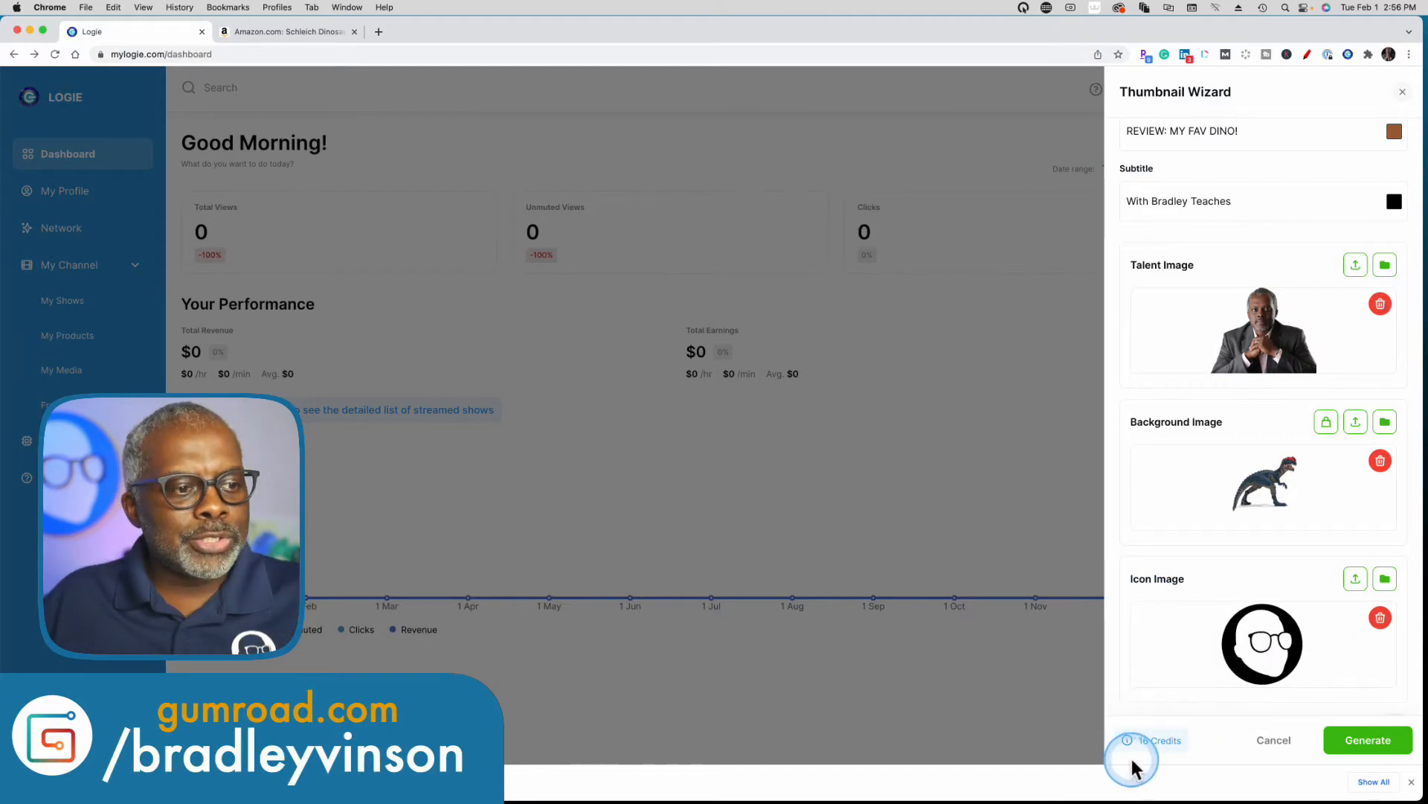
mouse_move(1173, 742)
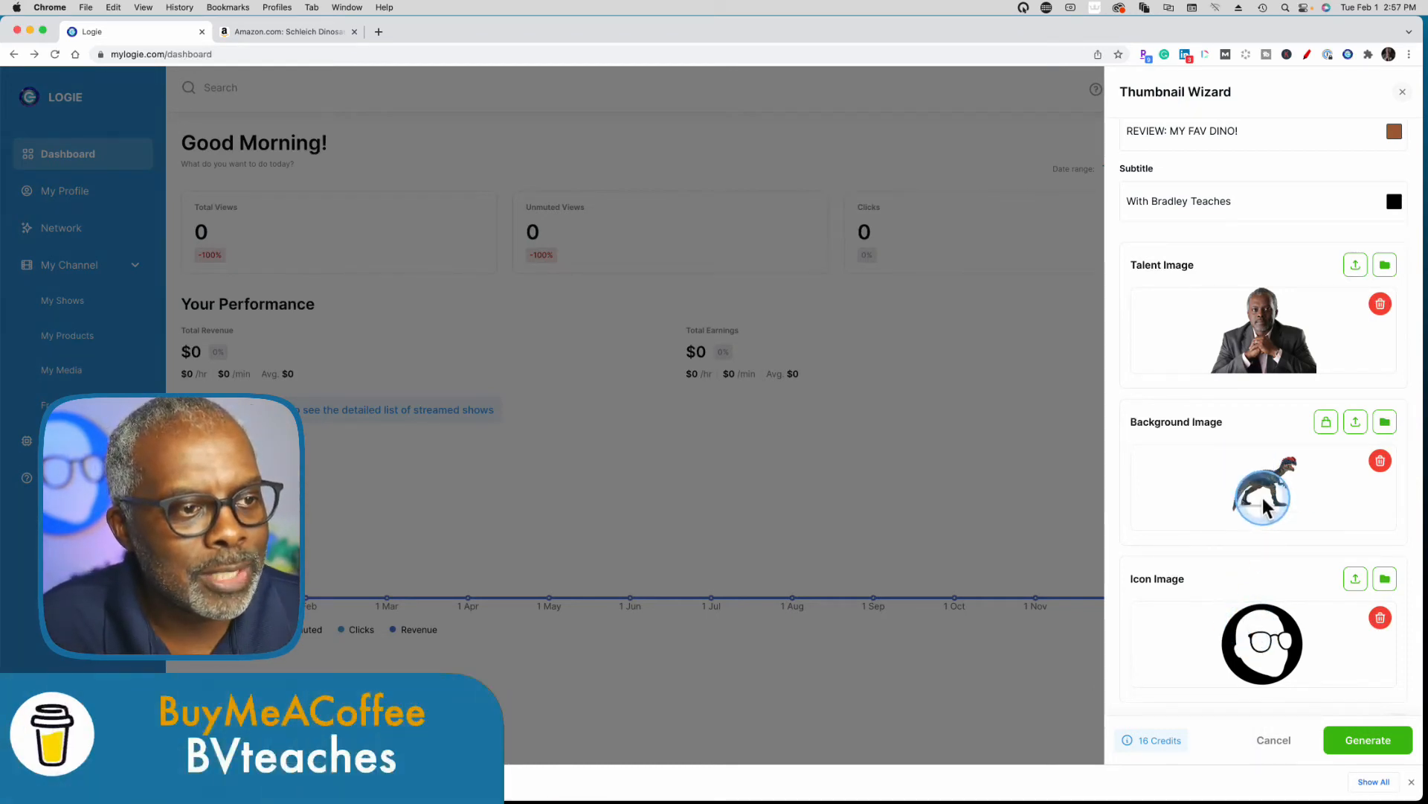
scroll(1263, 506, "up", 5)
scroll(1262, 505, "up", 3)
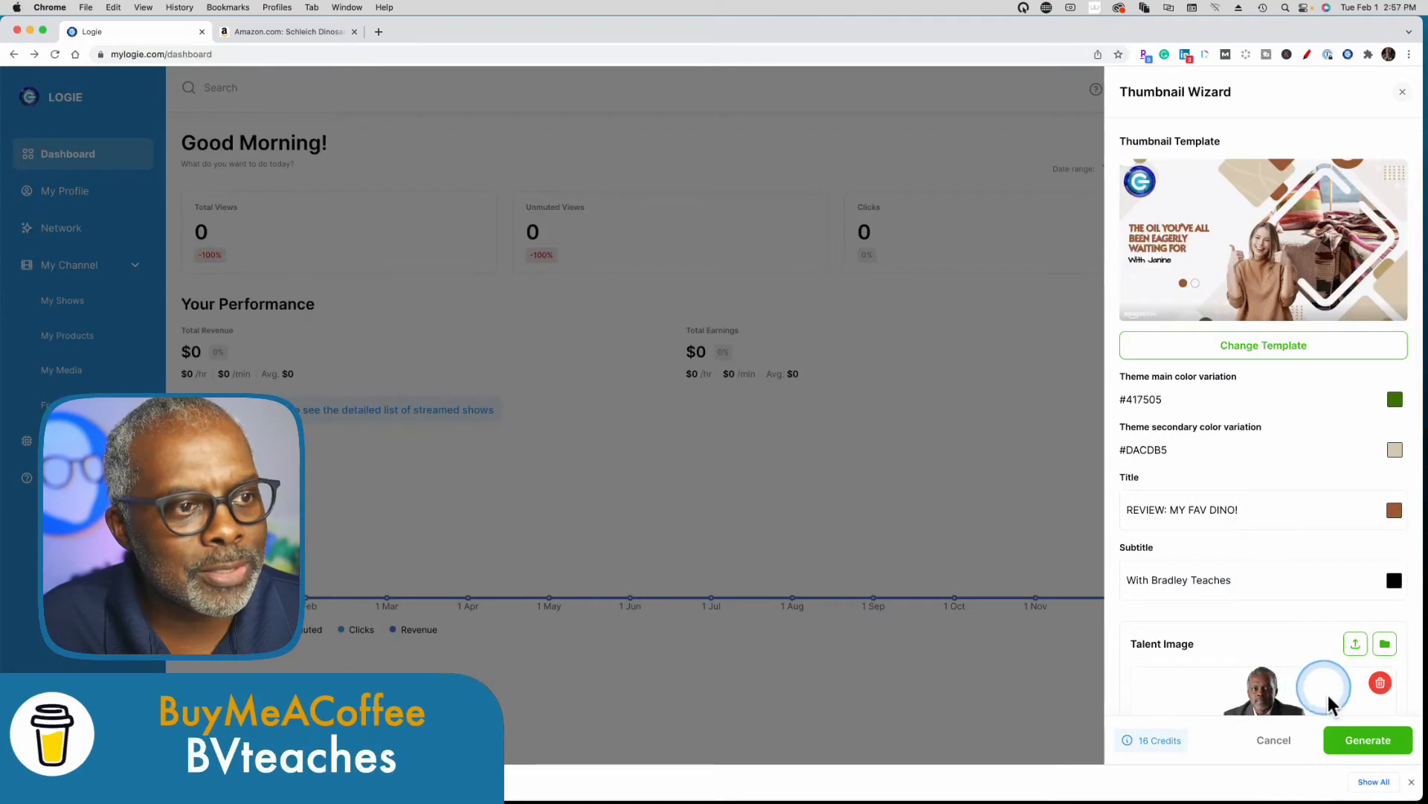
left_click(1356, 742)
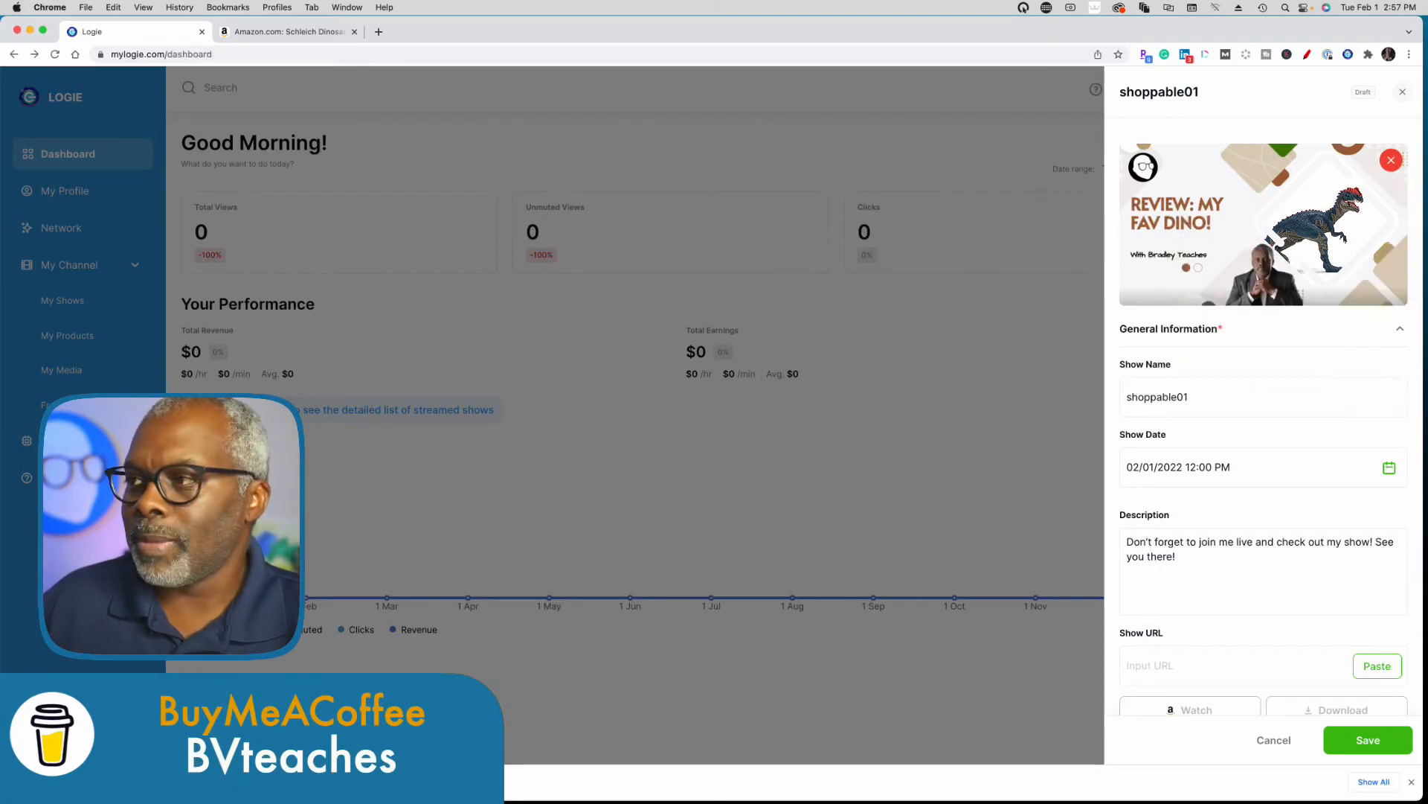
Bring up the save options for the generated thumbnail, dismiss them, and remove the thumbnail from the show.
right_click(1267, 227)
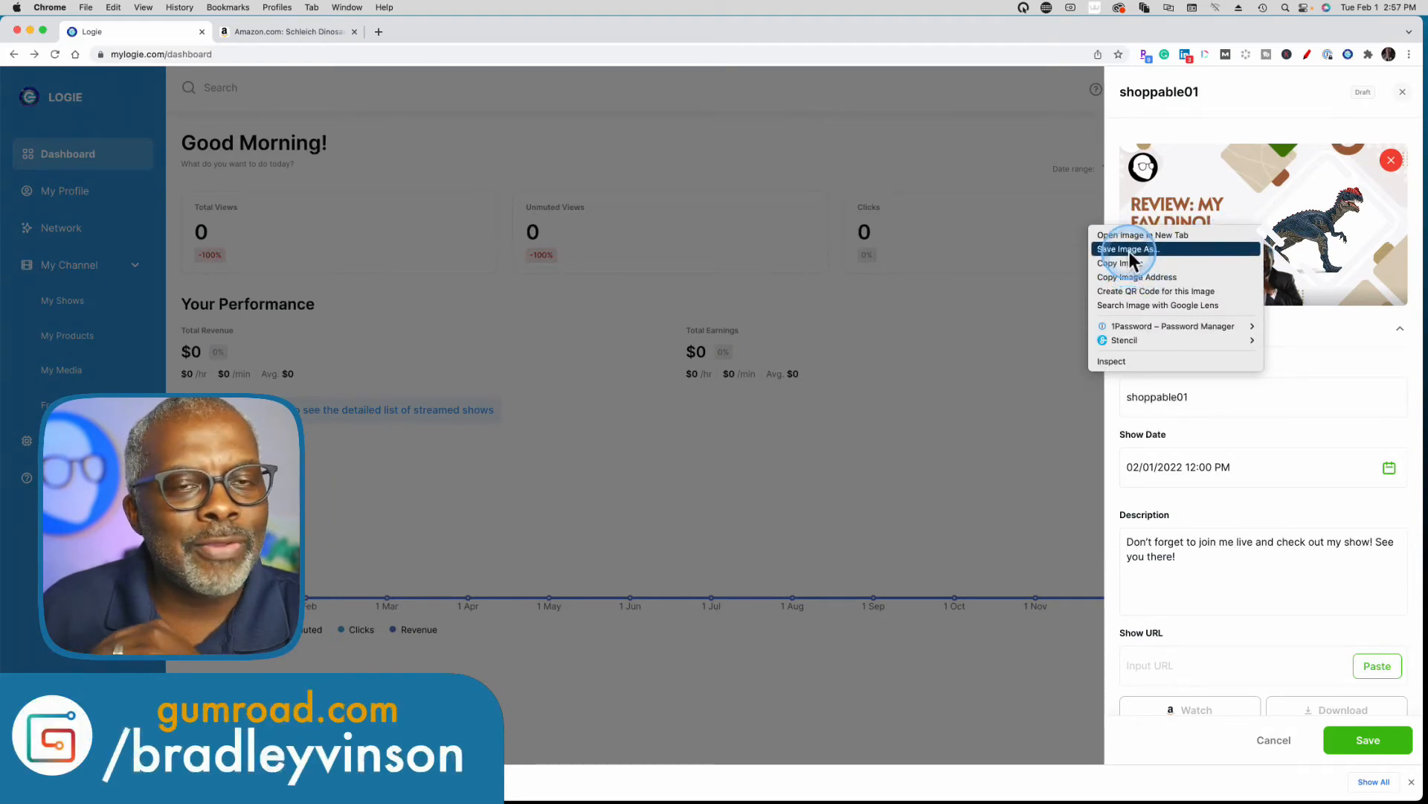
left_click(1358, 335)
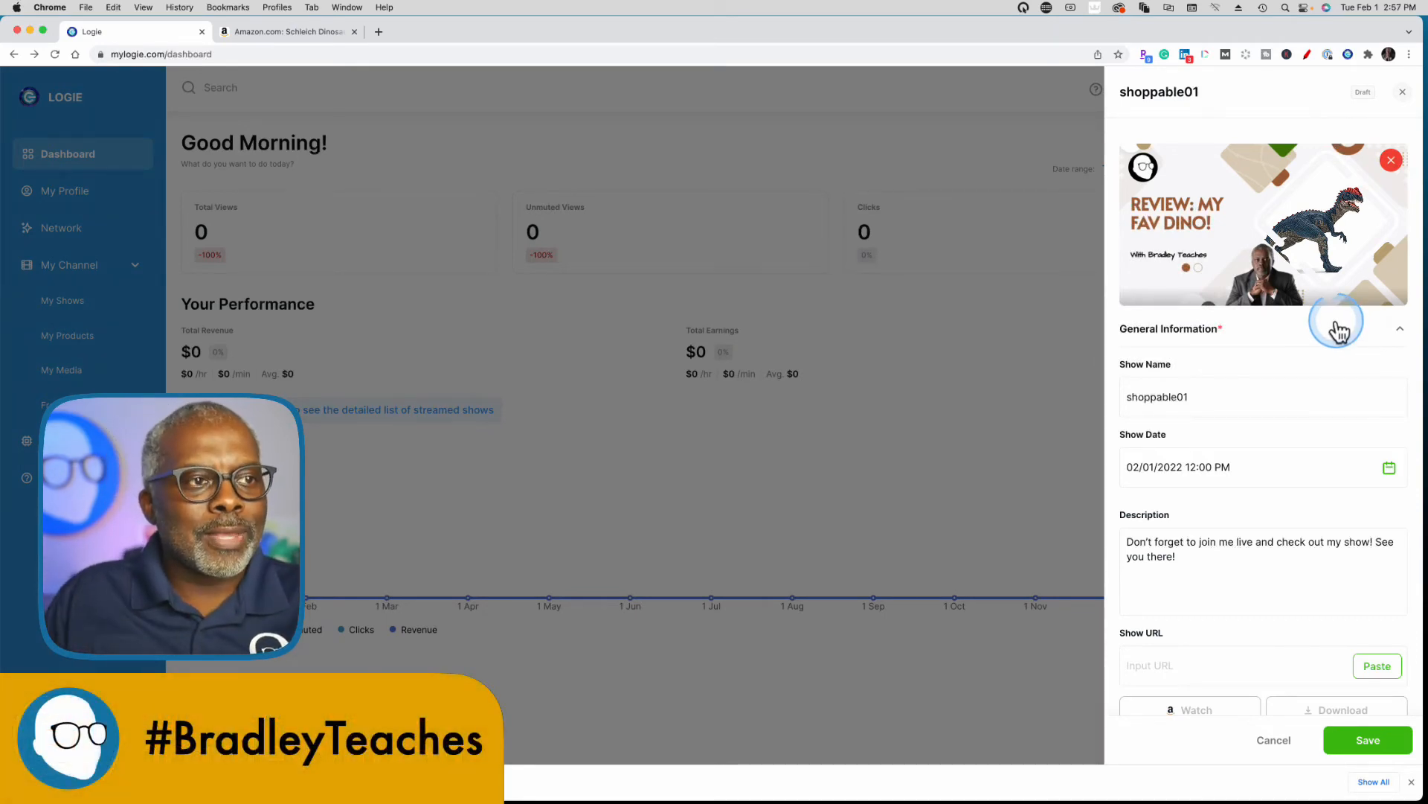
left_click(1391, 161)
Start a new thumbnail for the show and apply the "Home - General 12" template again.
left_click(1337, 205)
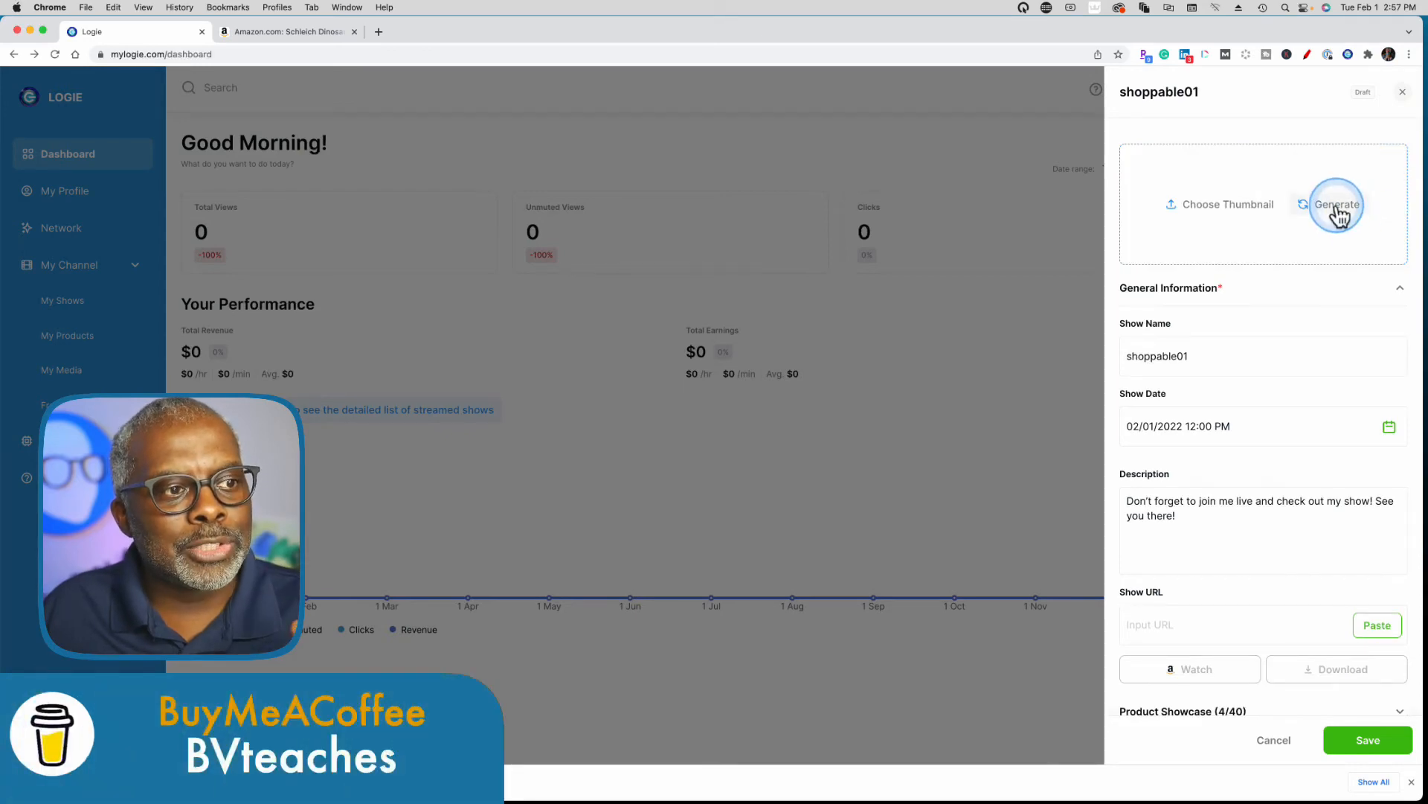
left_click(1295, 358)
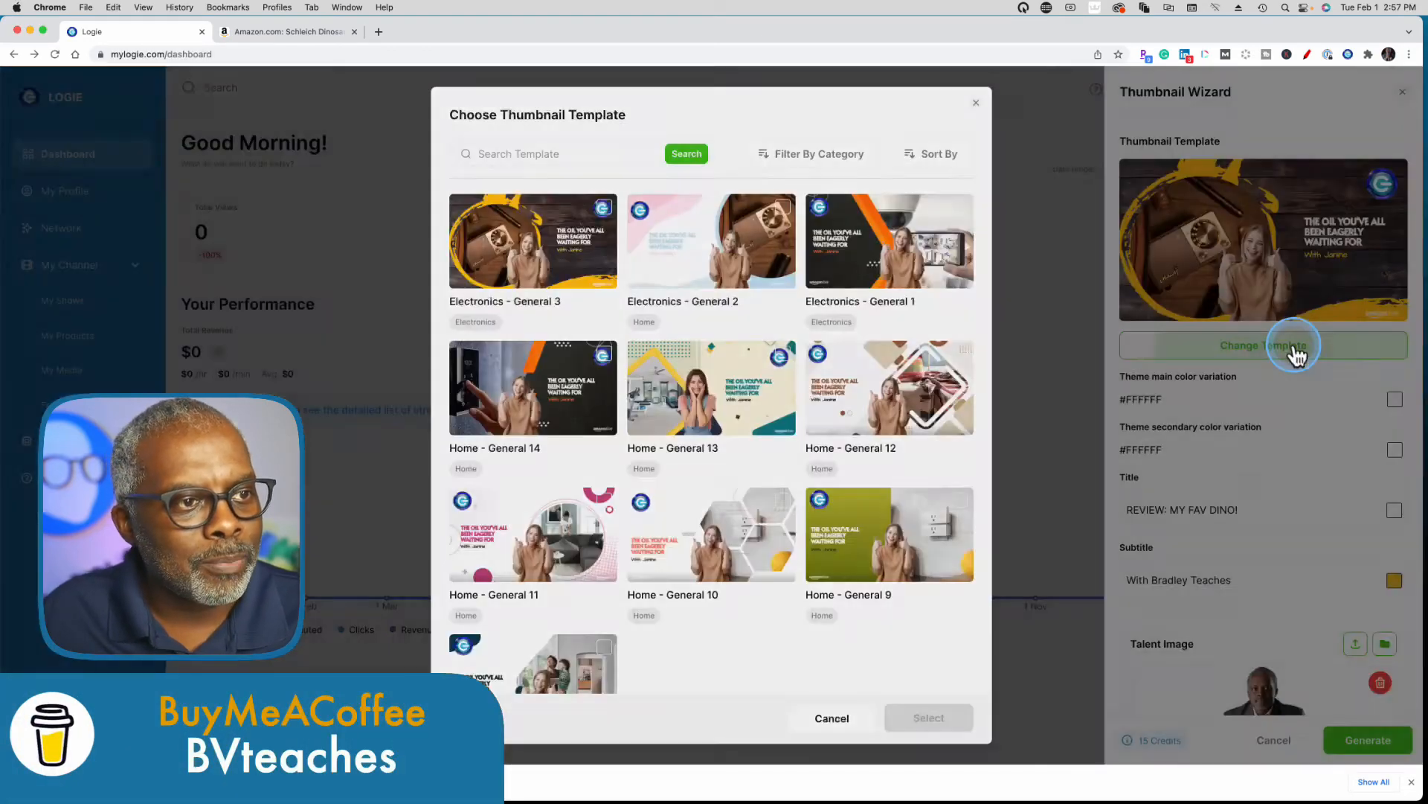
left_click(849, 409)
left_click(941, 718)
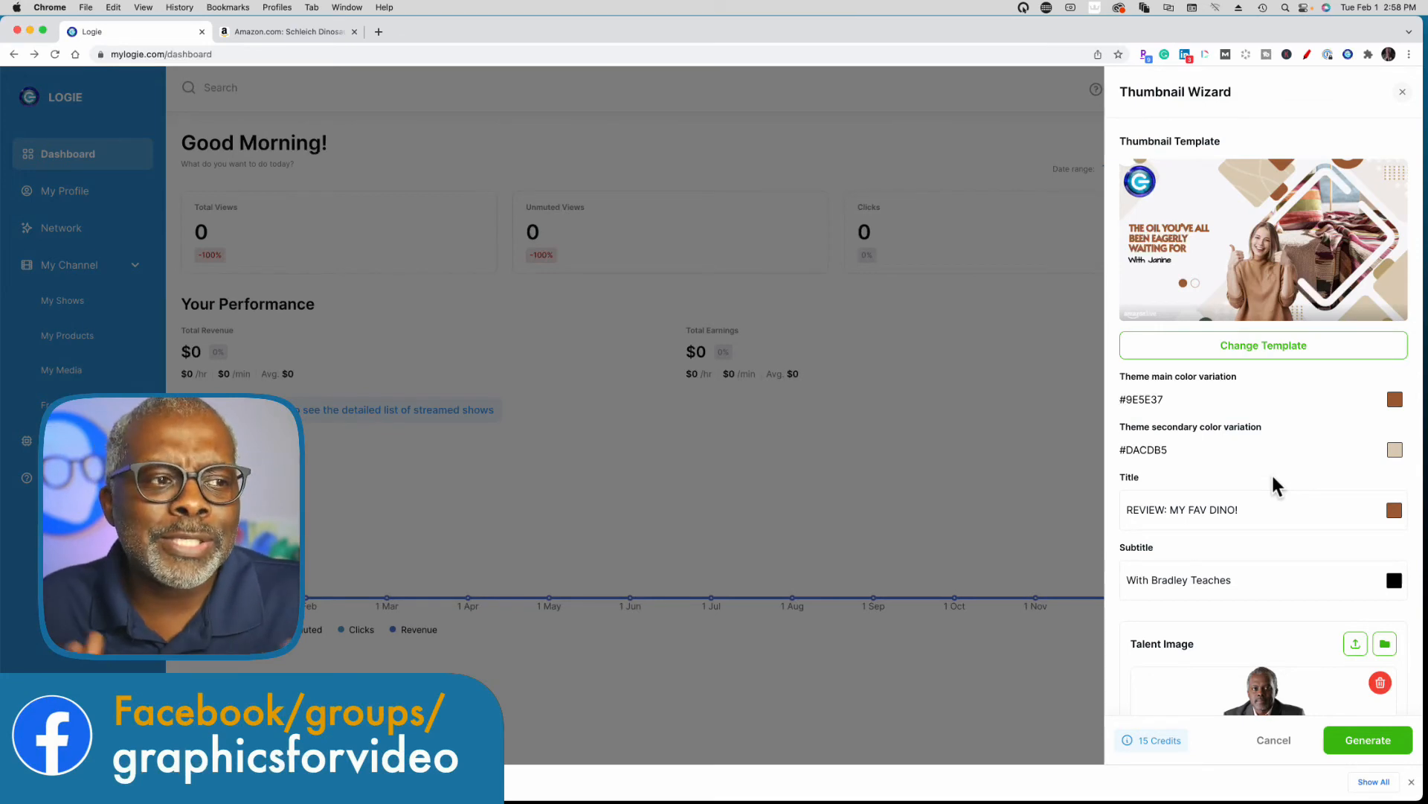
Set the new thumbnail's theme main color to red #D0021B.
left_click(1395, 401)
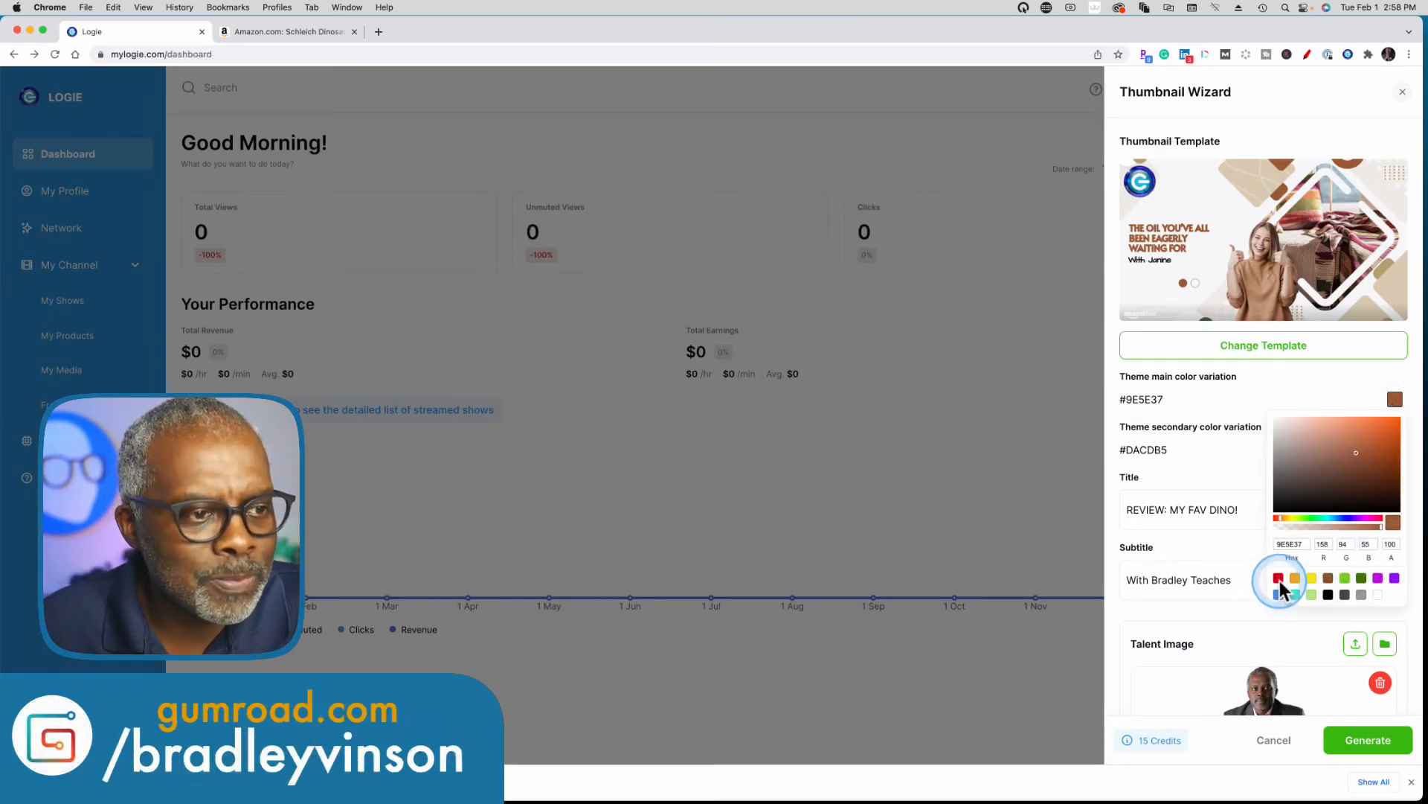
left_click(1279, 580)
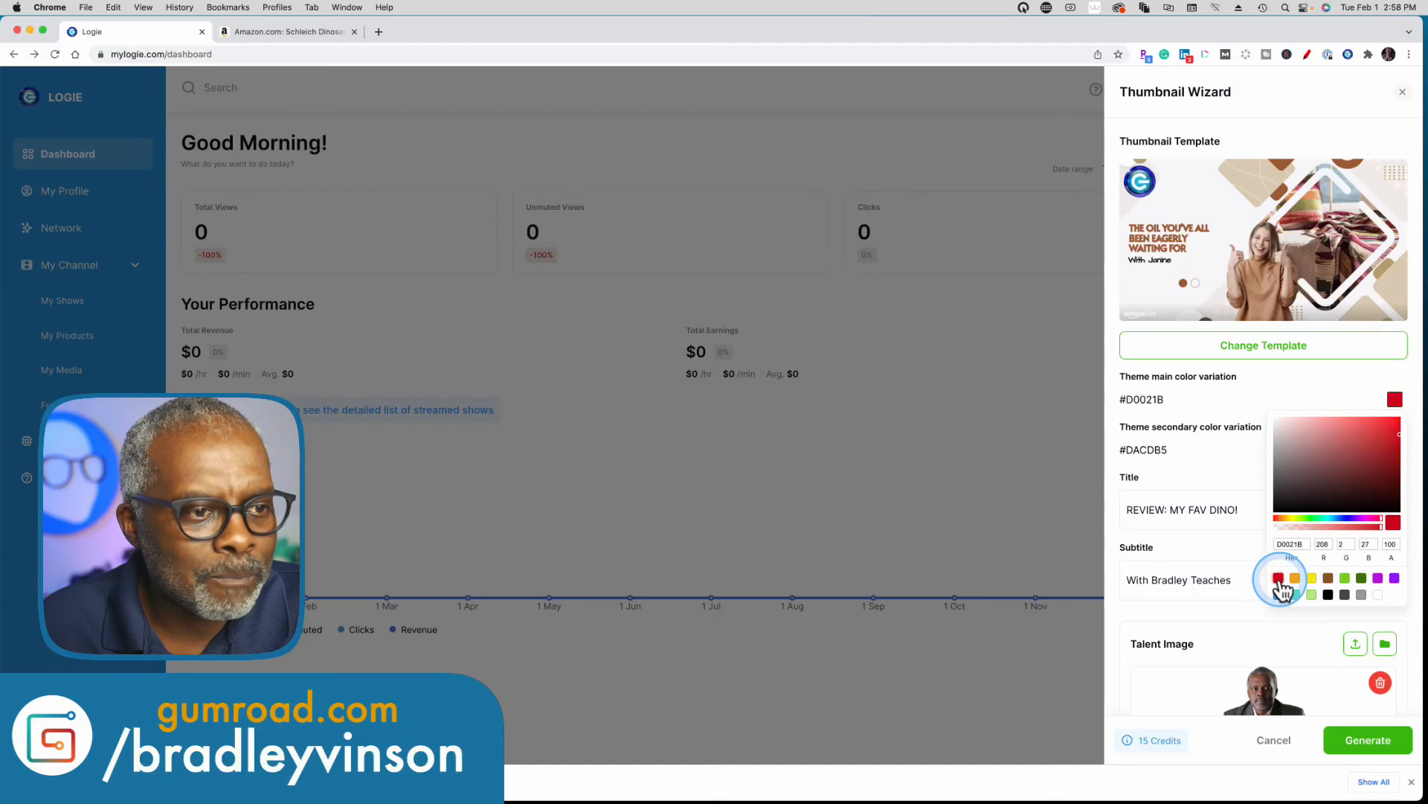
left_click(1225, 474)
Change the thumbnail title to "REVIEW: MY FAV DINO02".
left_click_drag(1130, 509, 1277, 509)
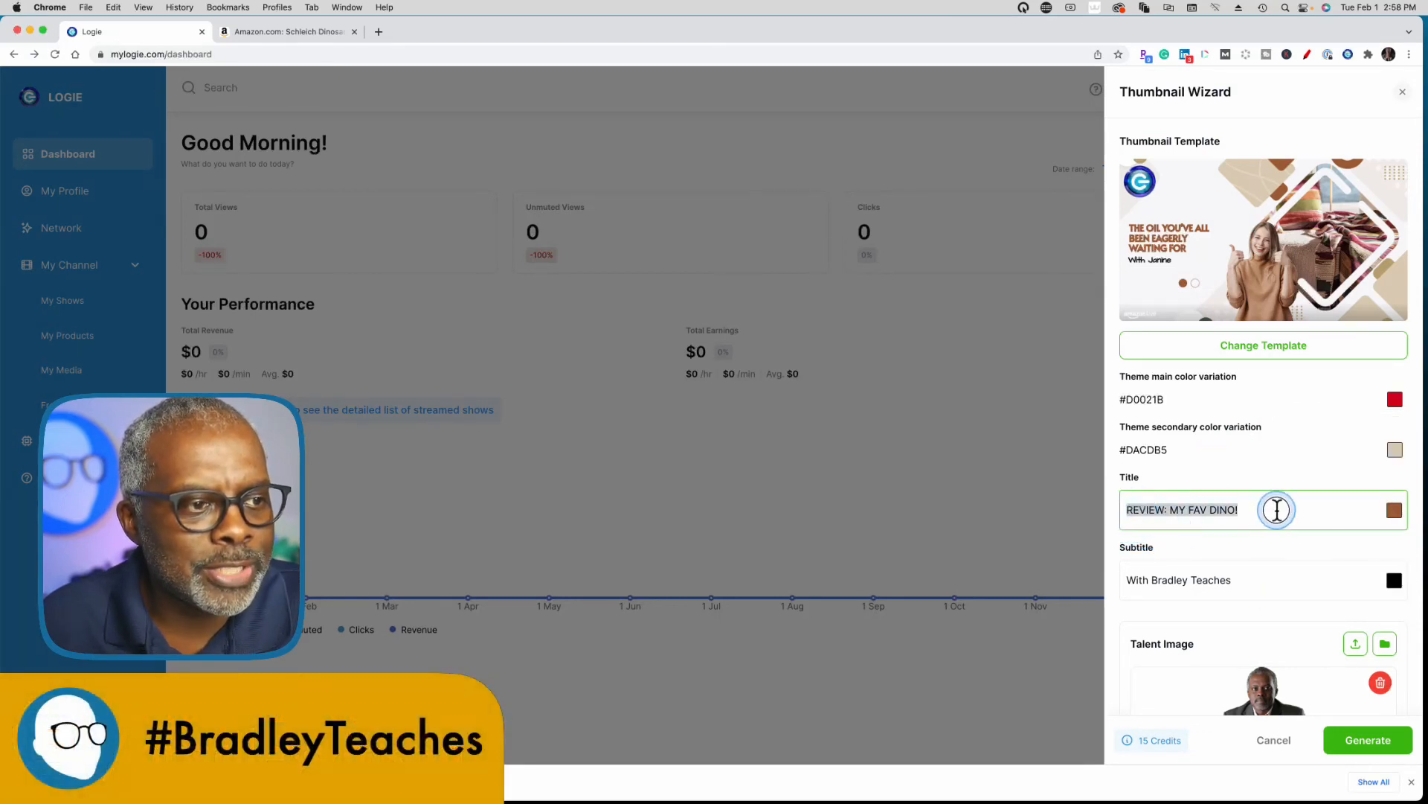
left_click(1257, 511)
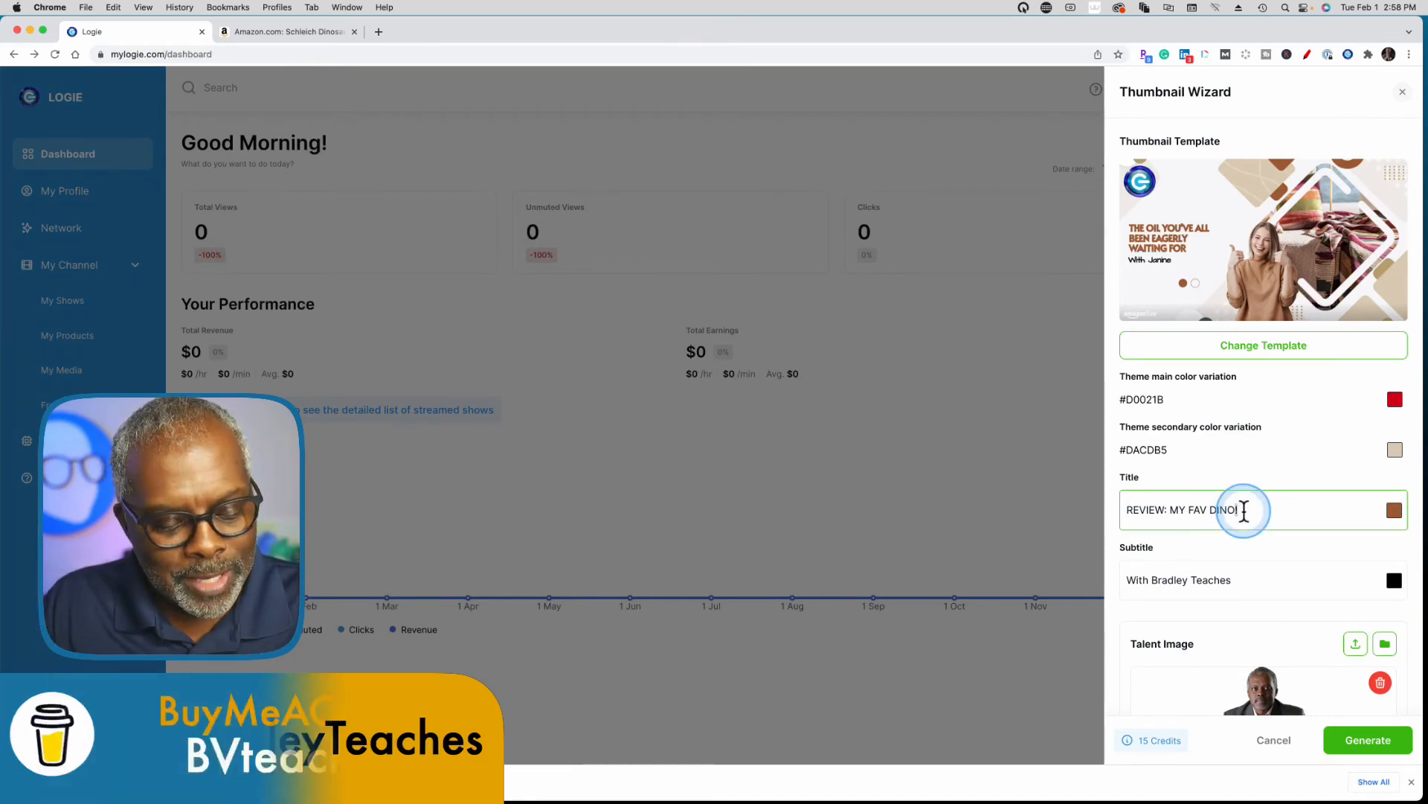
key("BackSpace")
type("02")
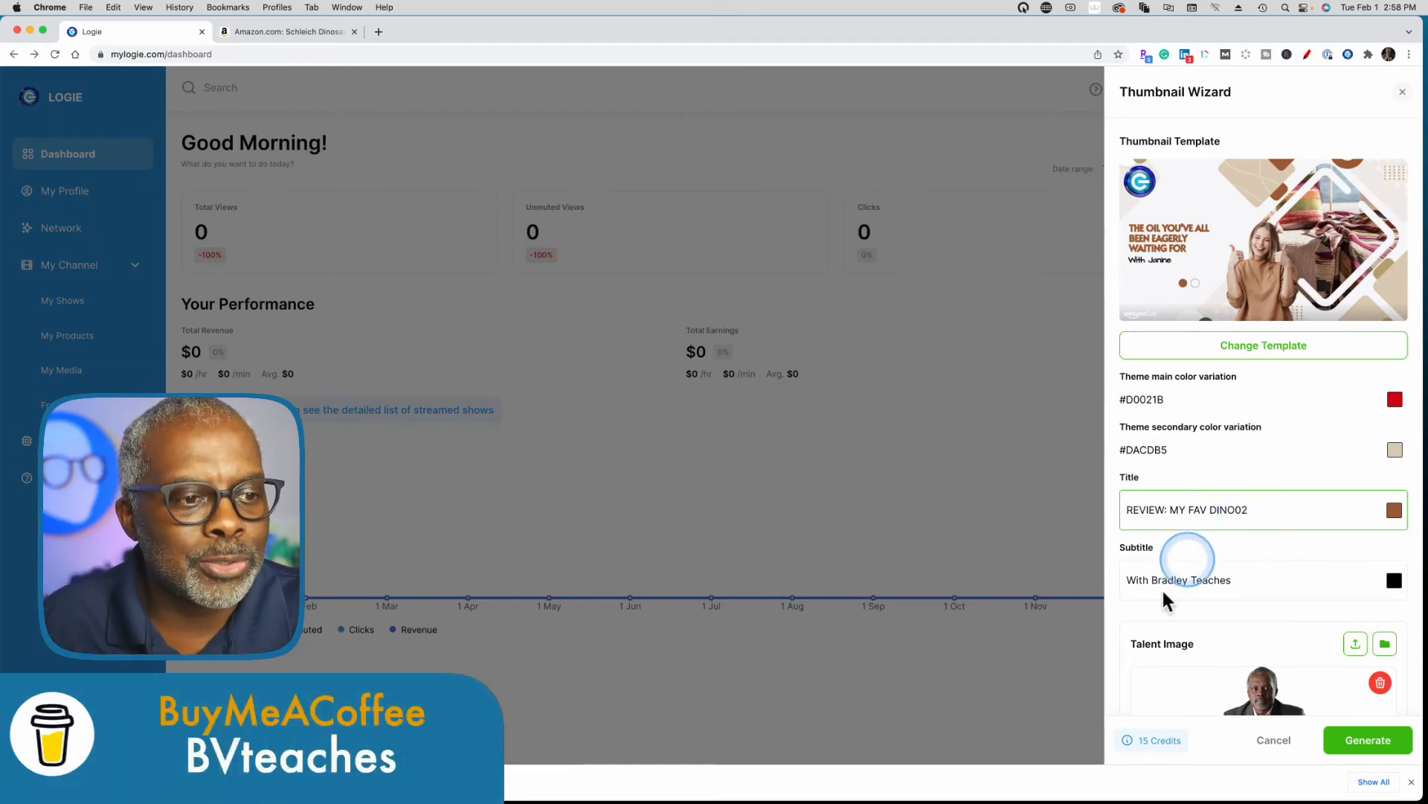
Replace the background image with the product image of the orange-brown two-legged dinosaur and generate the thumbnail.
scroll(1191, 588, "down", 5)
left_click(1267, 548)
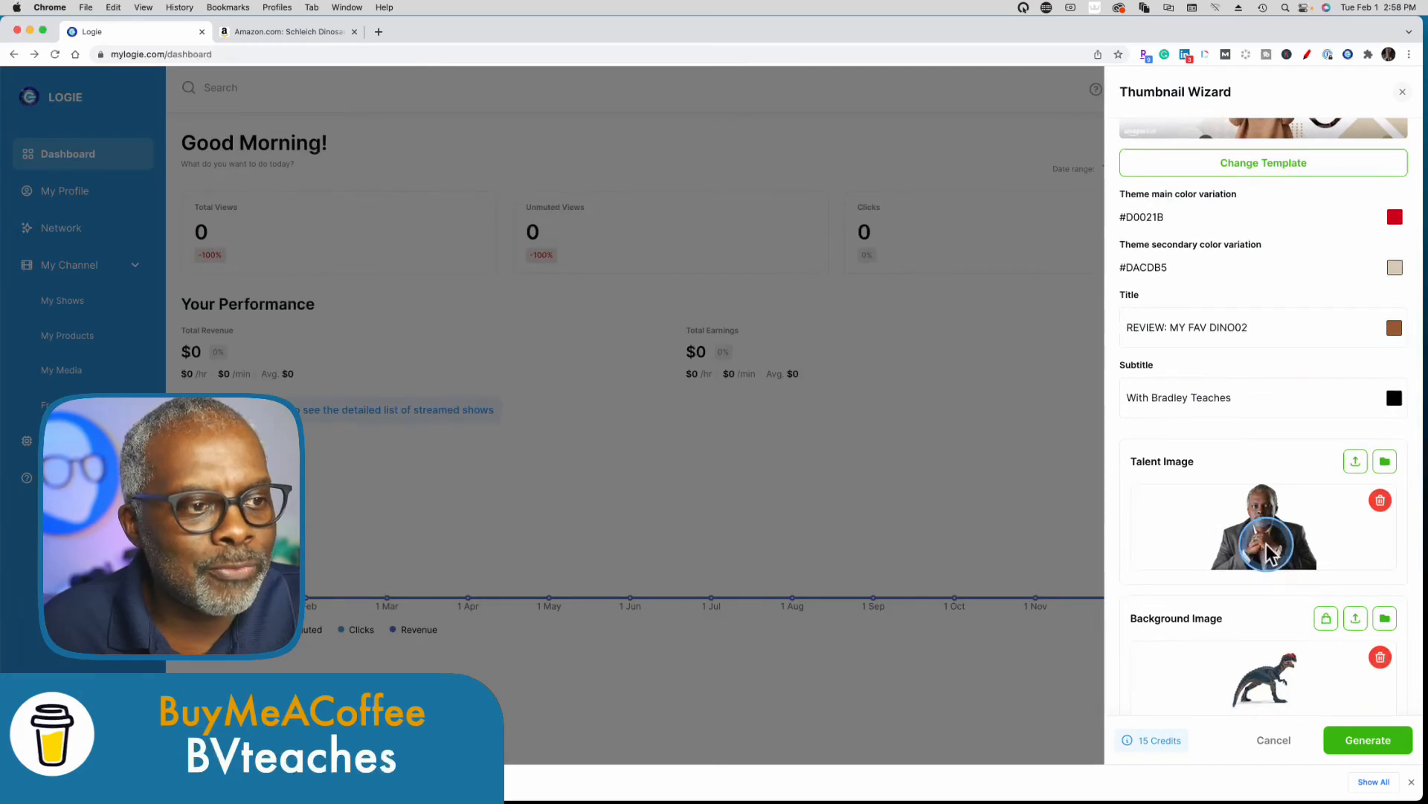
scroll(1276, 677, "down", 1)
left_click(1374, 624)
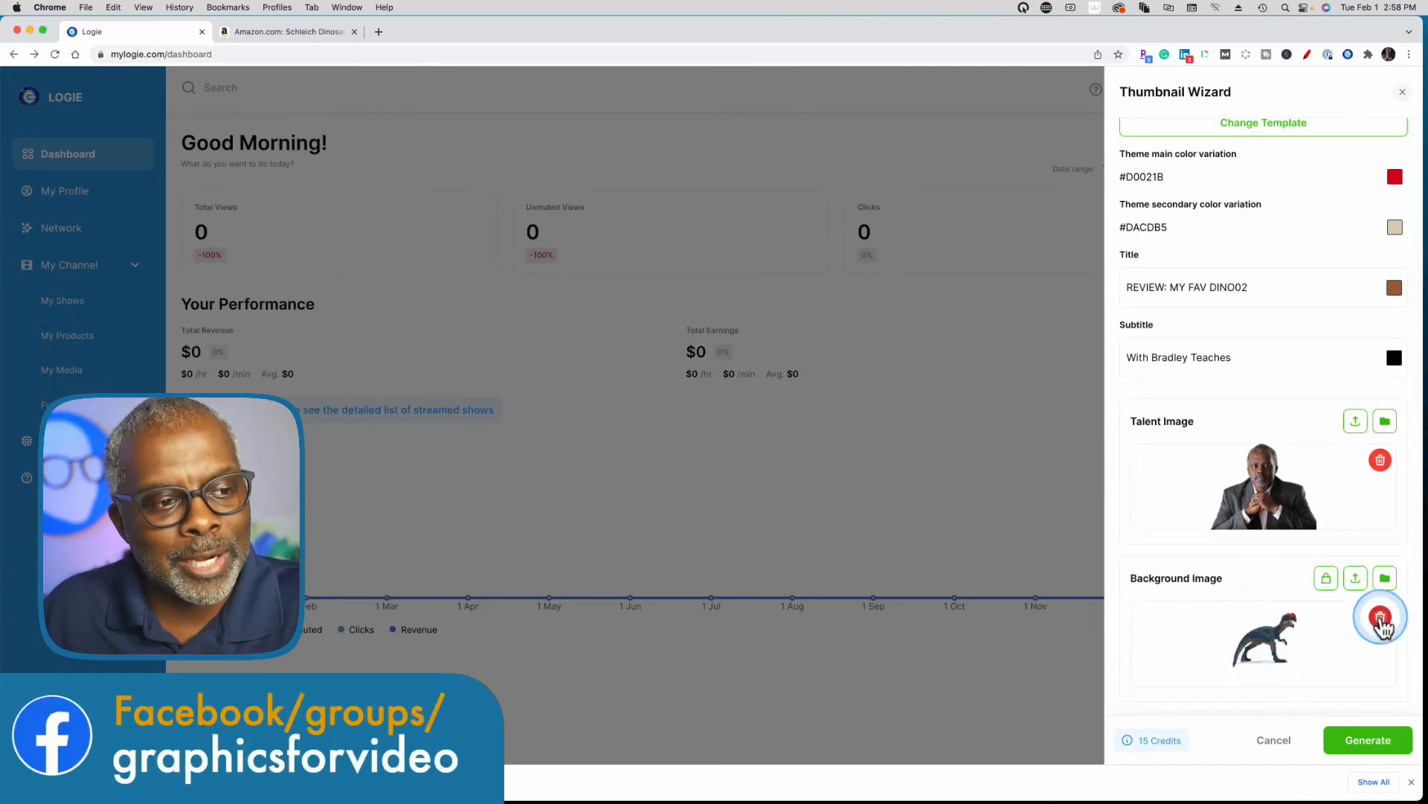
left_click(1326, 581)
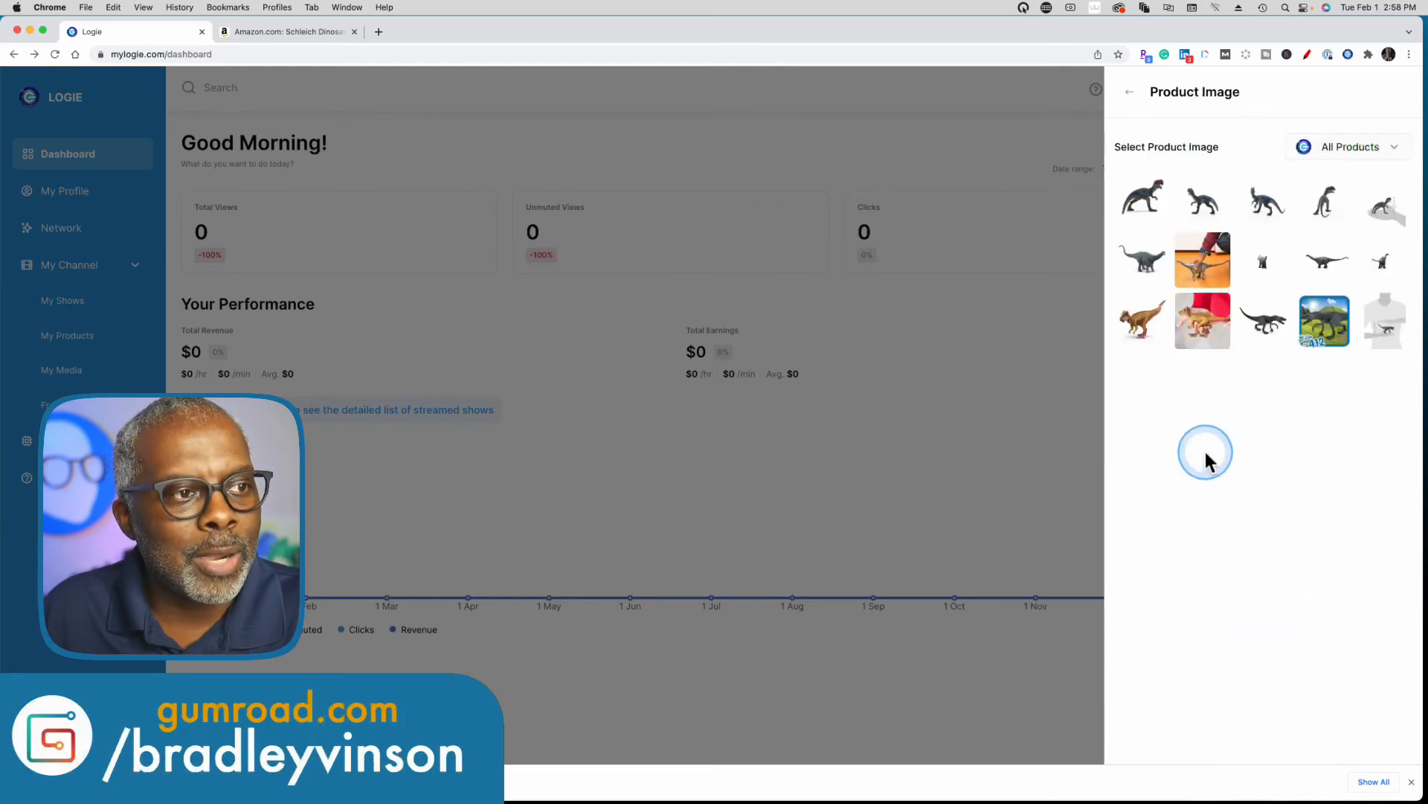
left_click(1143, 331)
scroll(1265, 521, "down", 5)
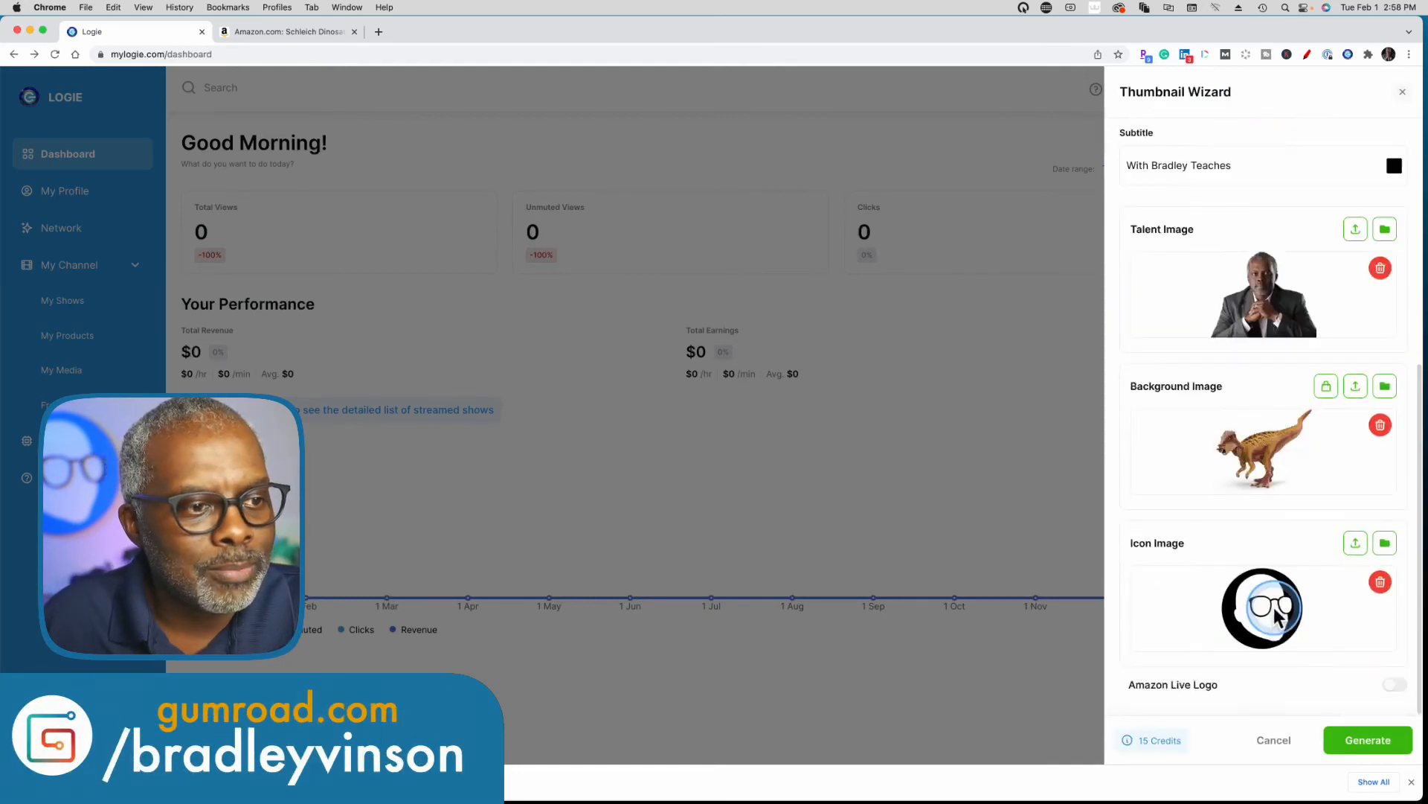
left_click(1368, 744)
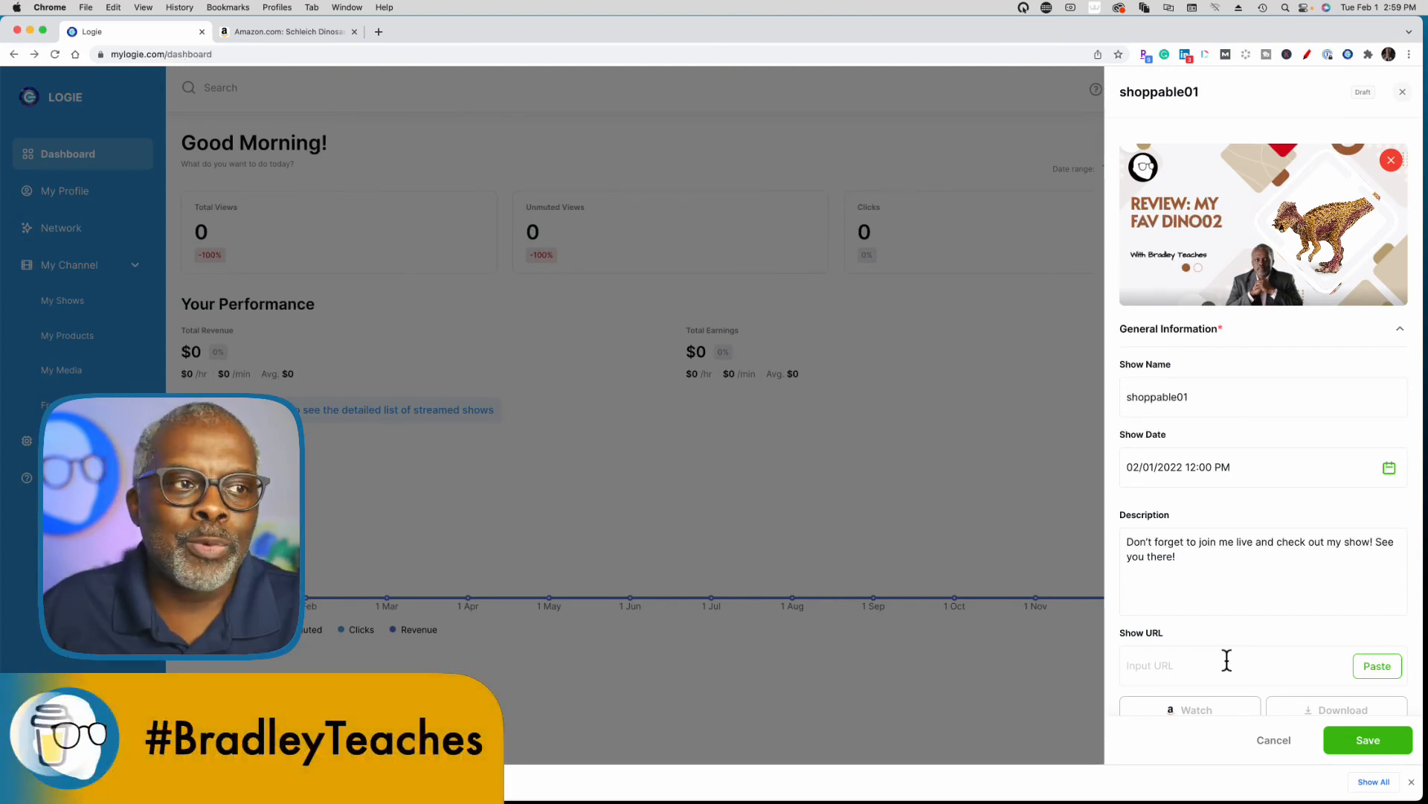
Check the save options for the "REVIEW: MY FAV DINO02" thumbnail without saving it, and remove that thumbnail from the shoppable01 show.
scroll(1249, 435, "down", 2)
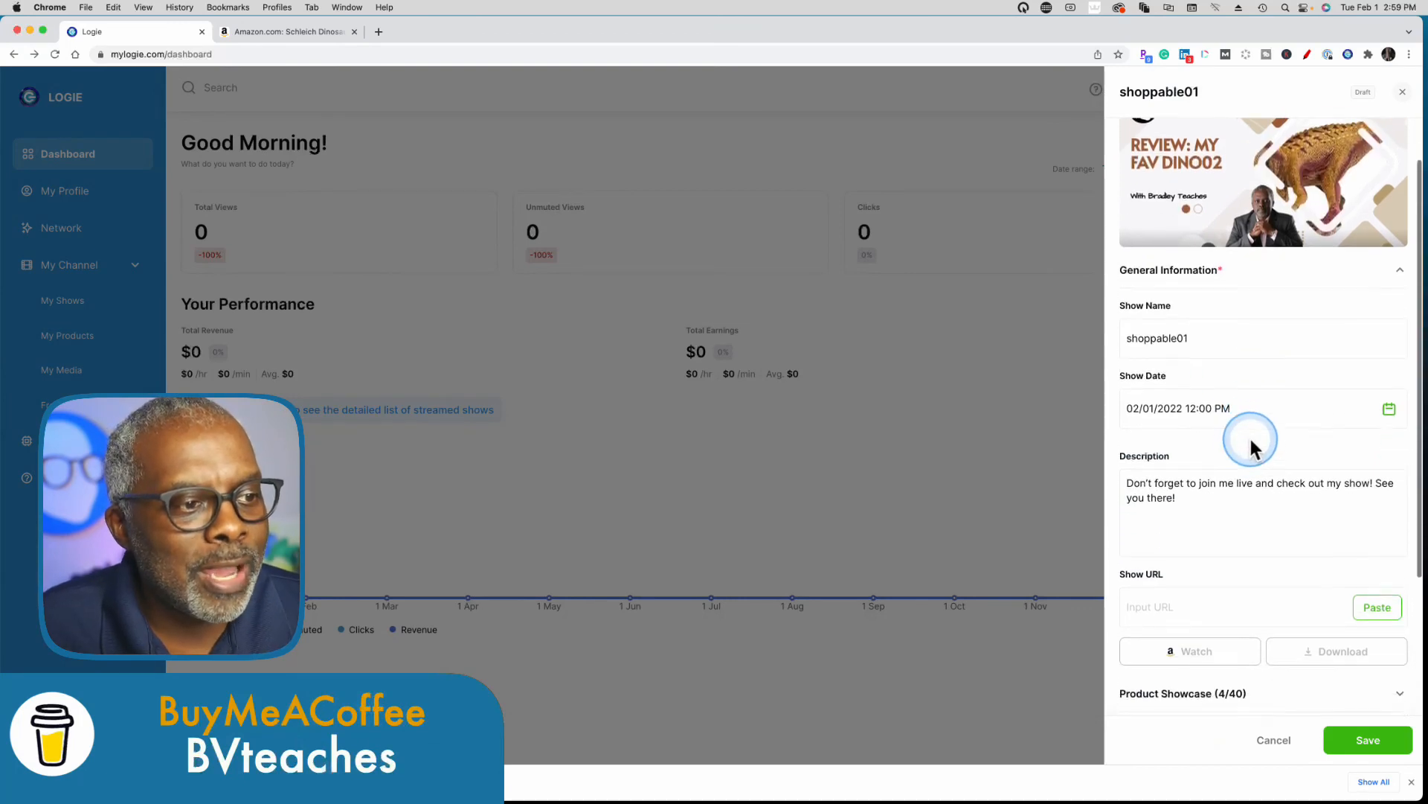
scroll(1250, 441, "up", 2)
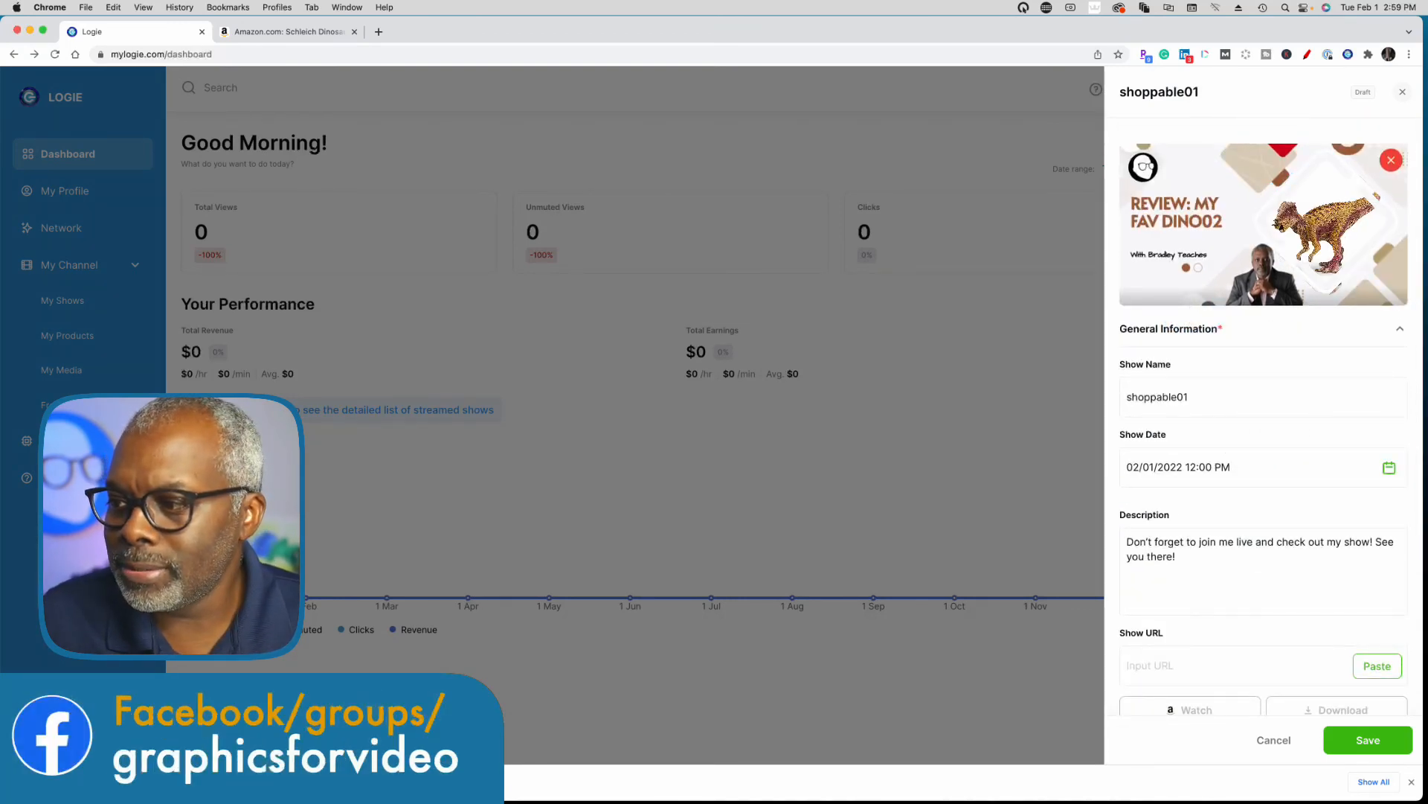
right_click(1261, 206)
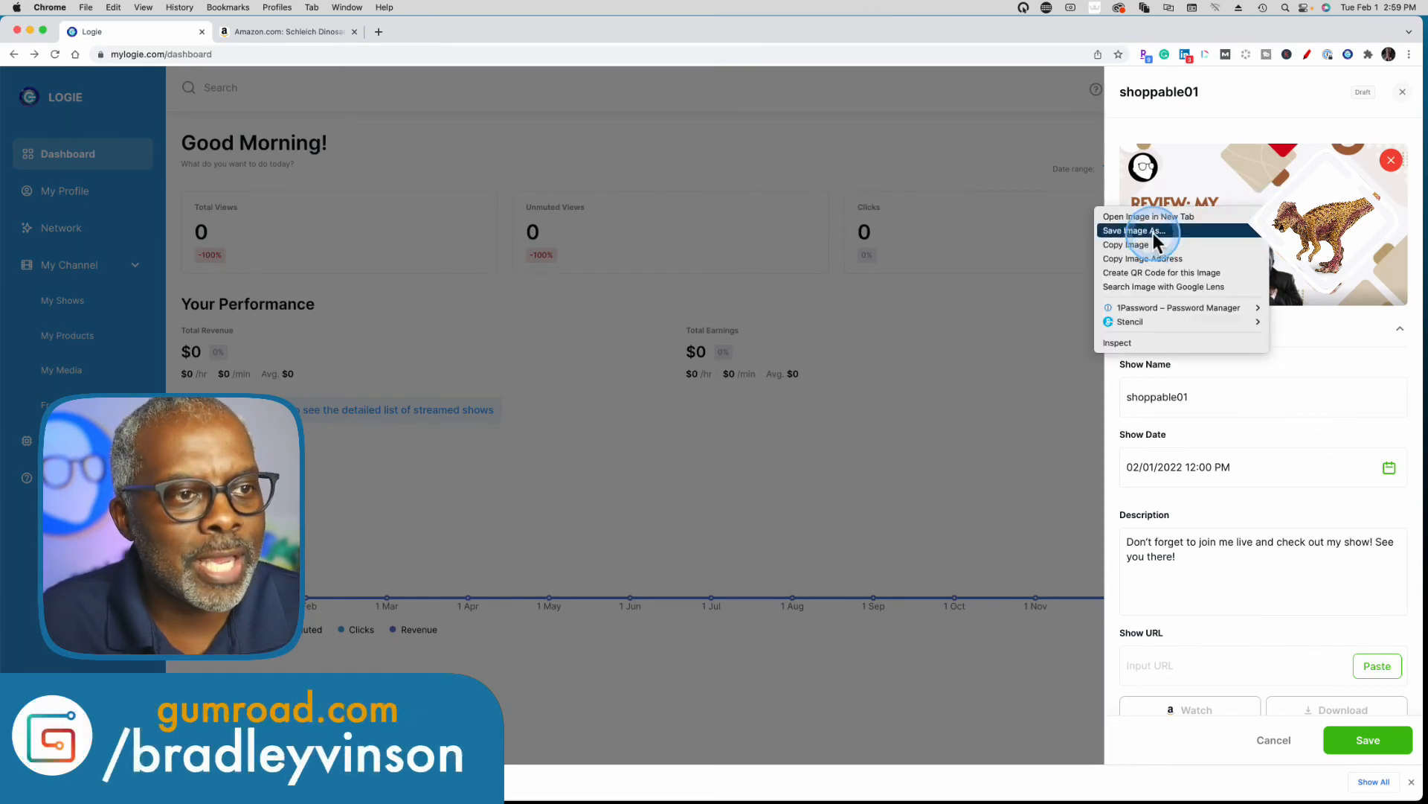
left_click(1408, 406)
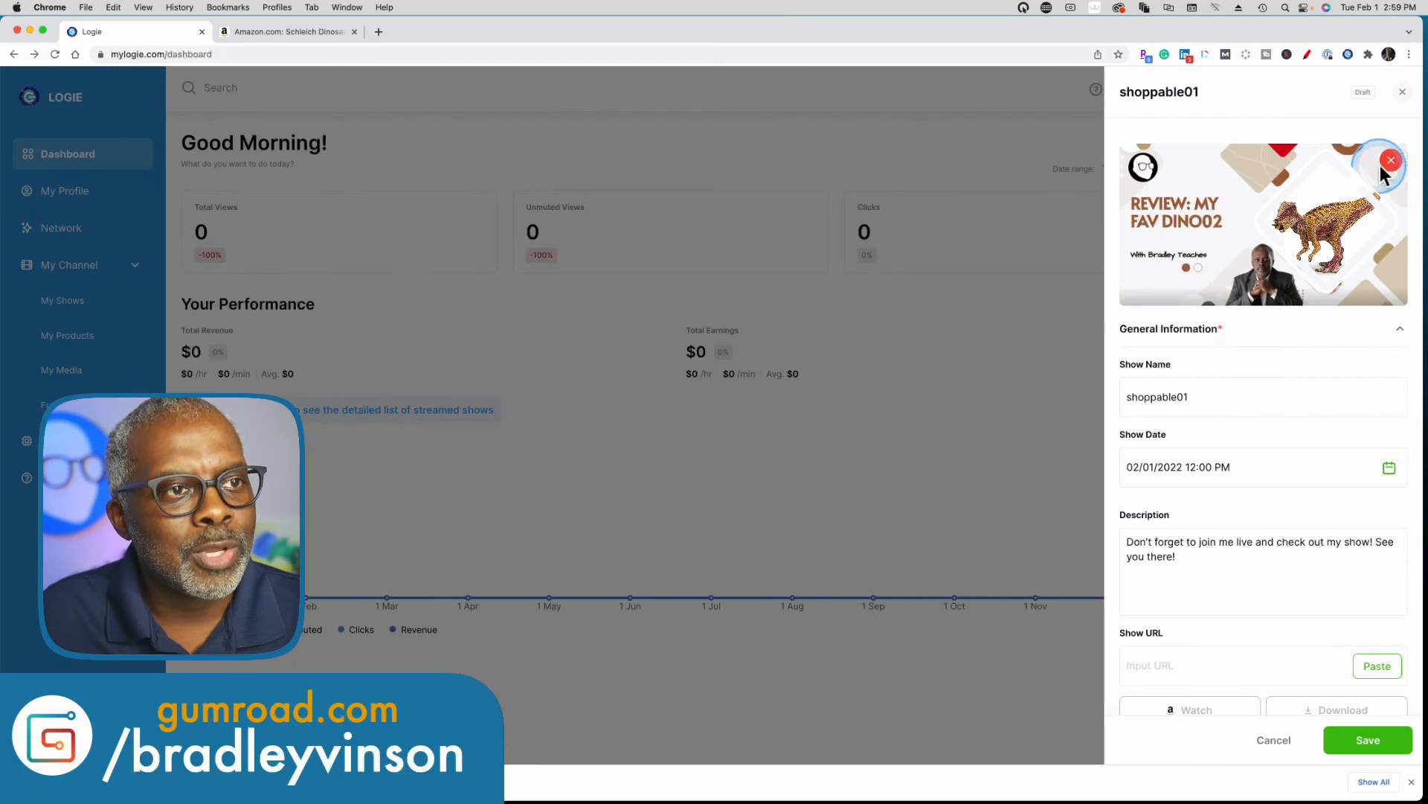
left_click(1391, 162)
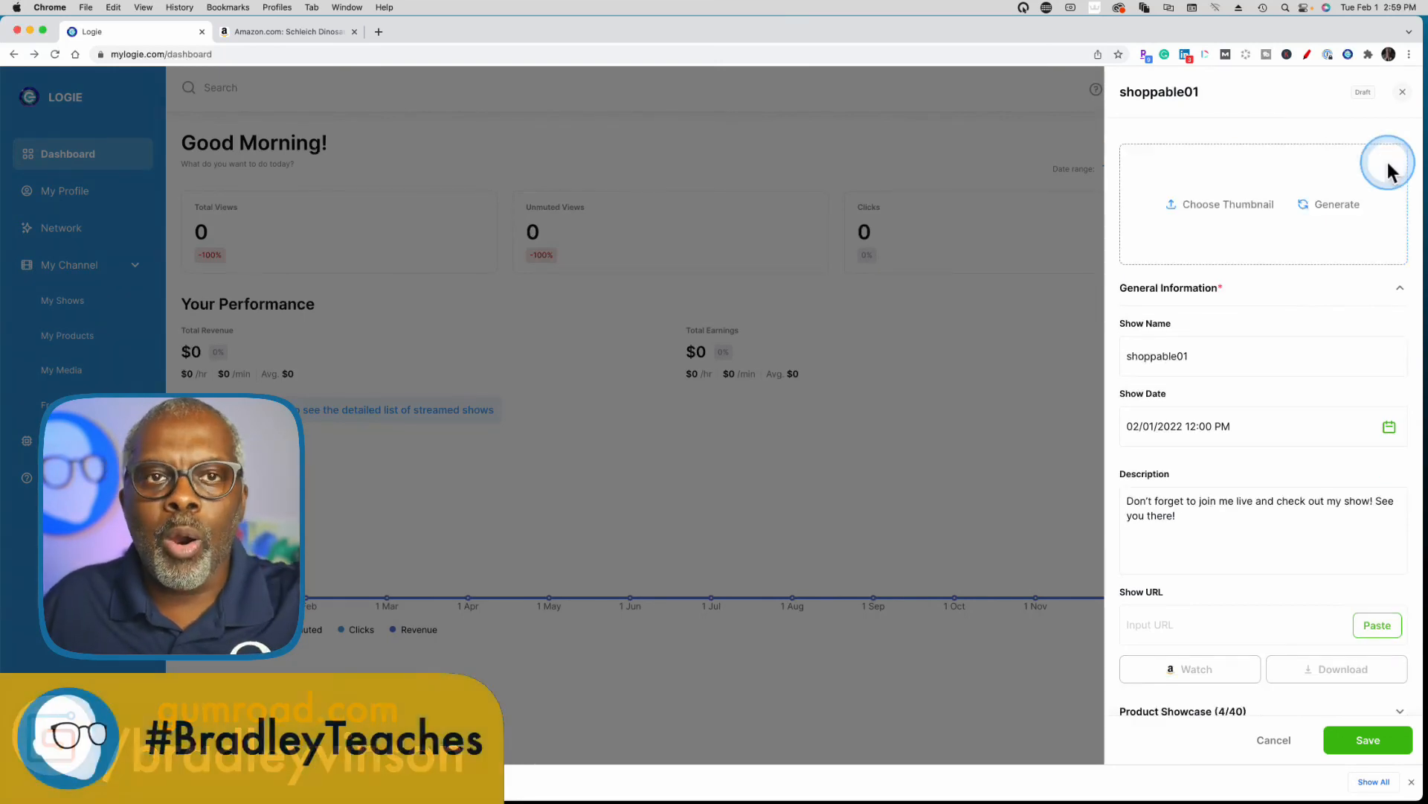